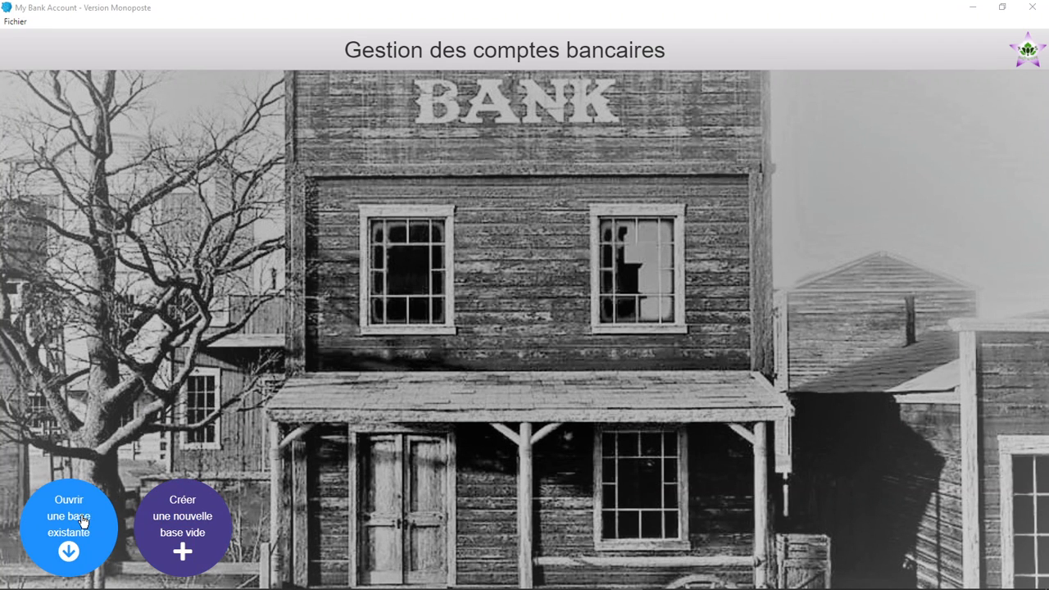
Open the existing database comptes.db from the bdd folder
click(20, 25)
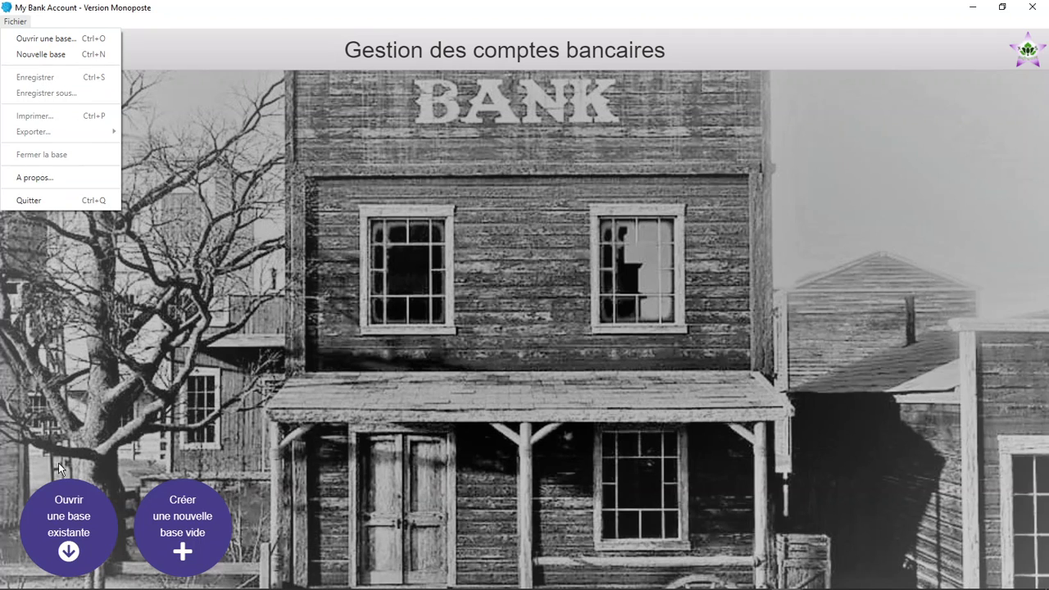
click(90, 518)
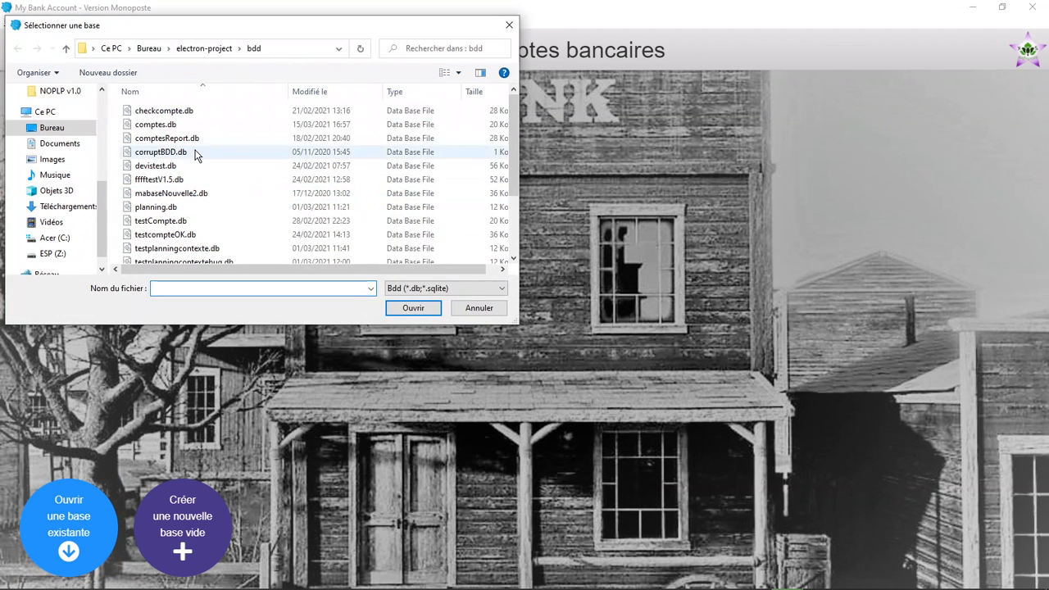
double_click(205, 118)
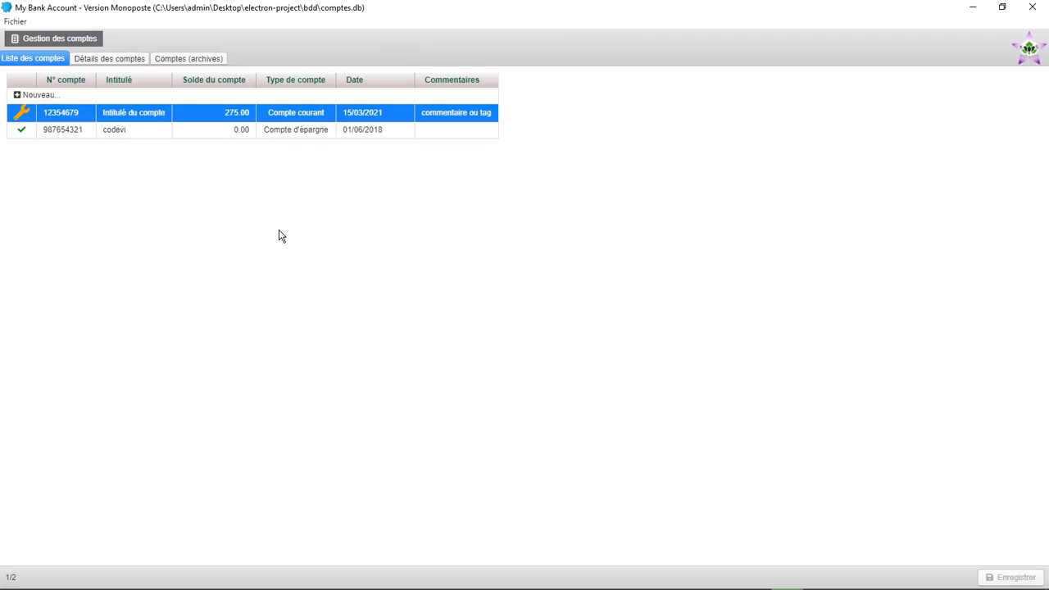
Check the codevi savings account in the account list, reselect the current account and open its details
click(23, 132)
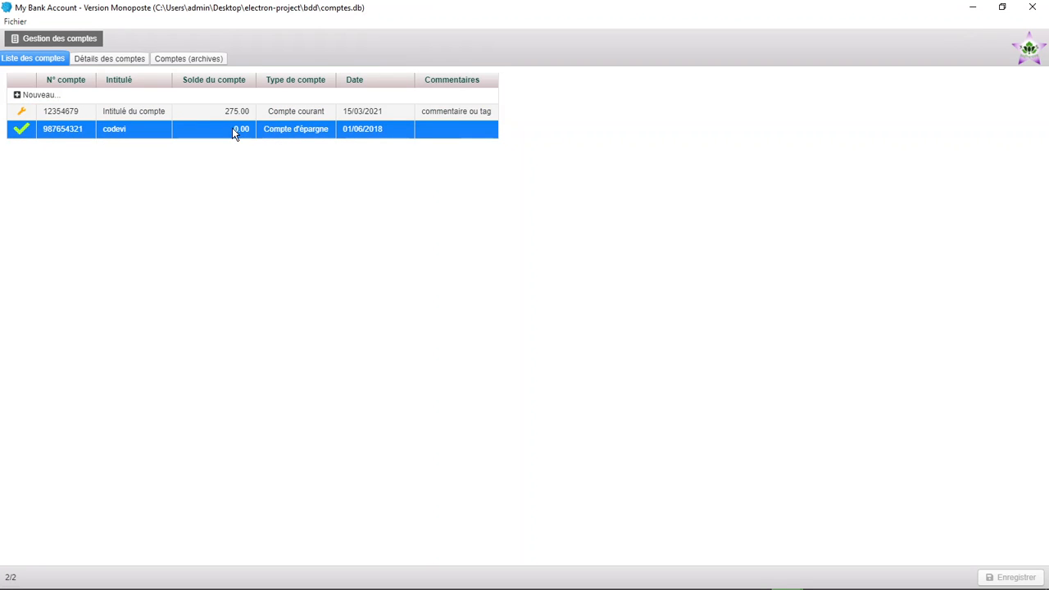
click(22, 114)
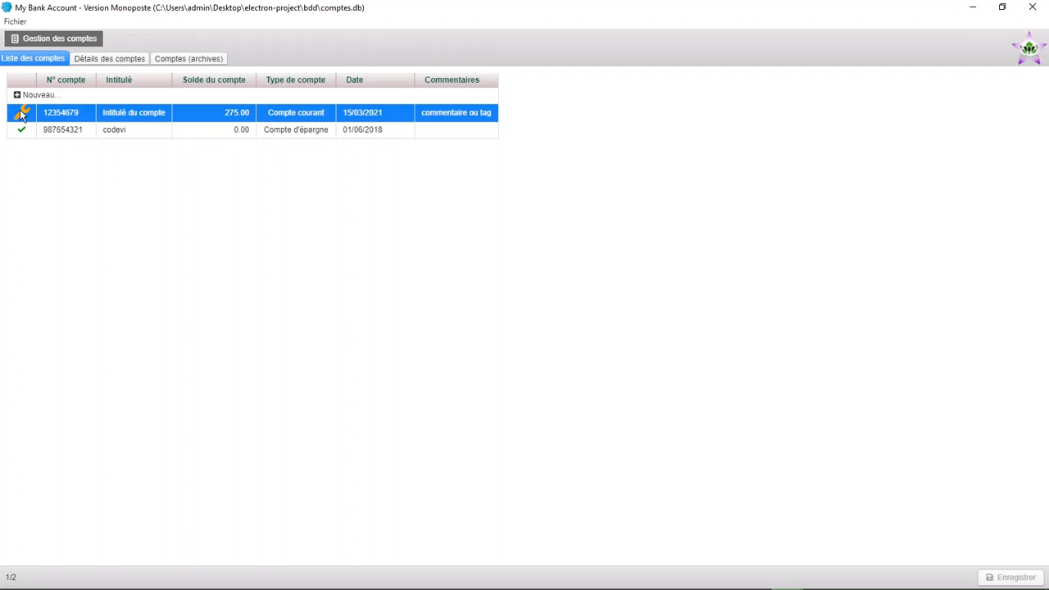
mouse_move(21, 113)
click(92, 63)
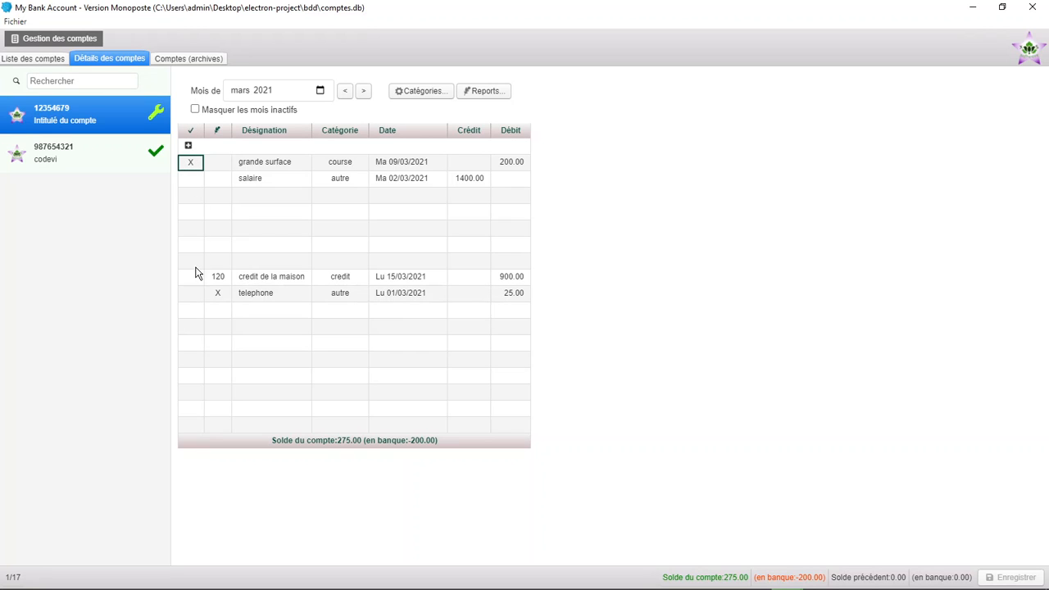
Mark the March 2021 entries salaire, credit de la maison and telephone as processed by the bank
click(194, 180)
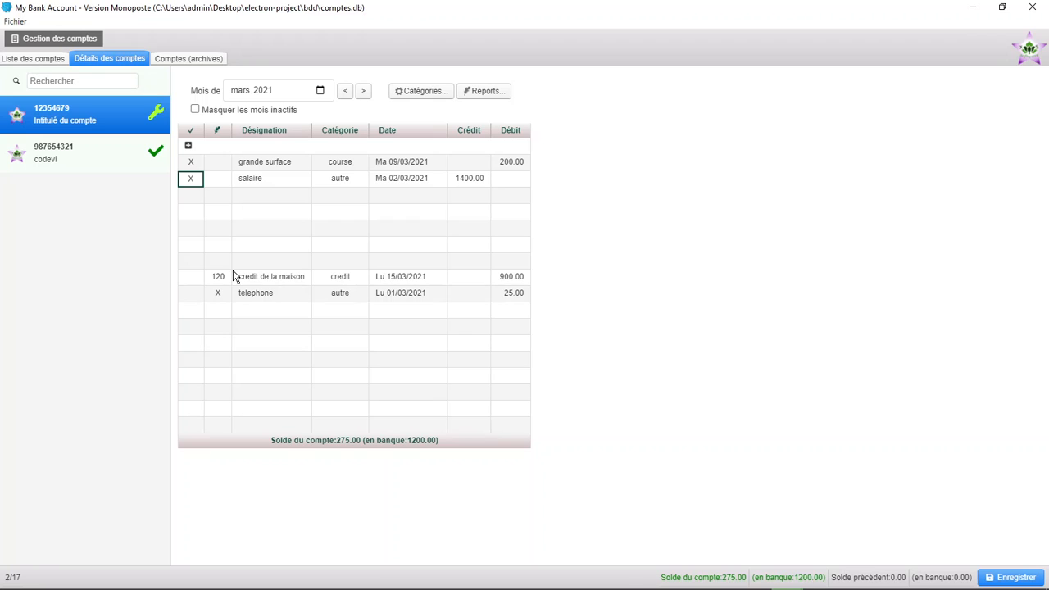
click(194, 279)
click(194, 292)
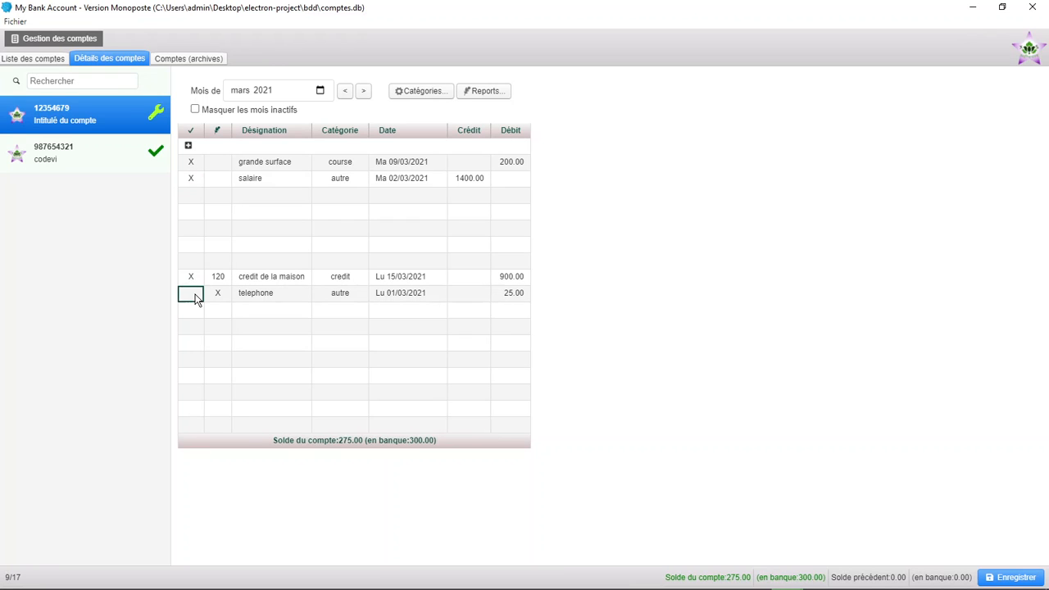
click(219, 342)
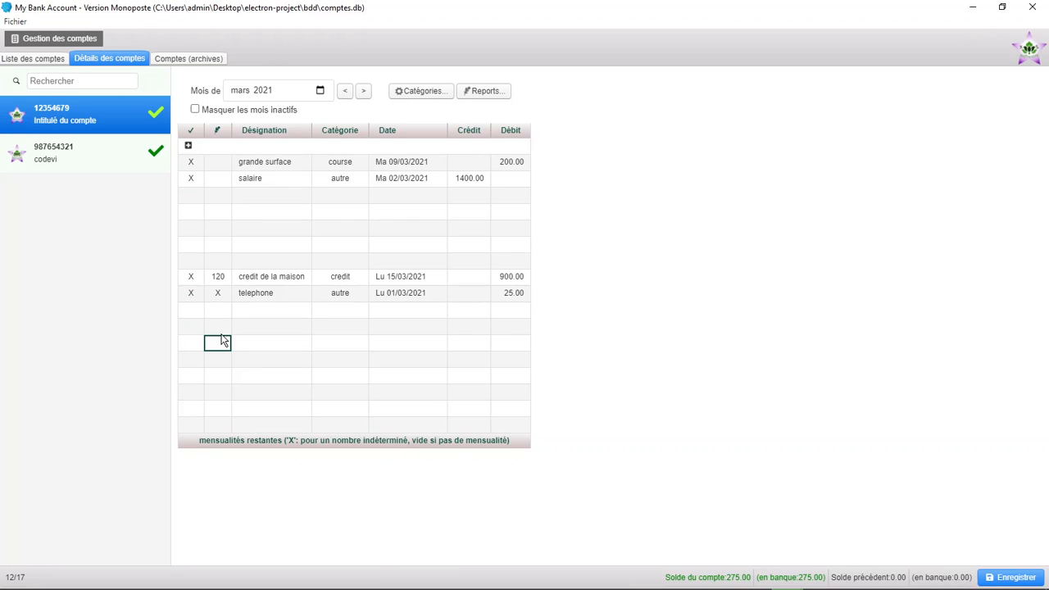
click(194, 293)
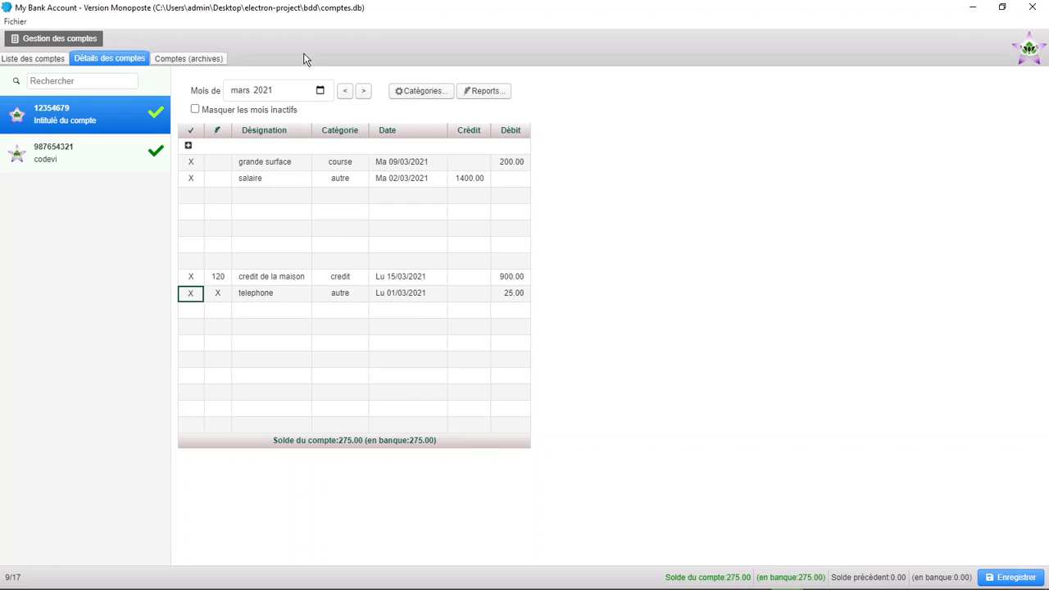
Examine the current account's entries for April and May 2021 and return to March 2021
click(364, 91)
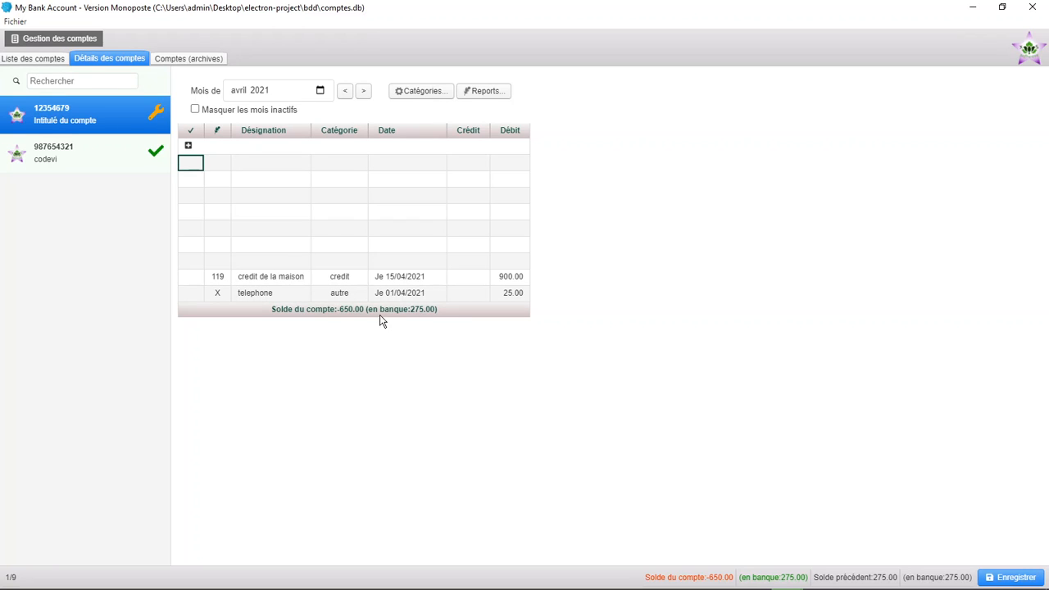
click(364, 91)
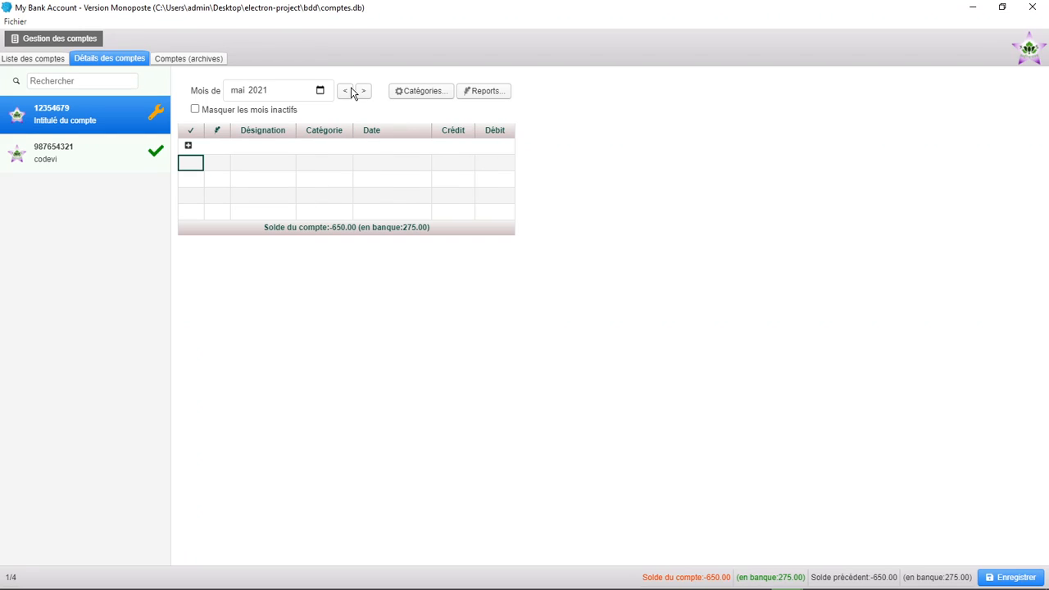
click(345, 91)
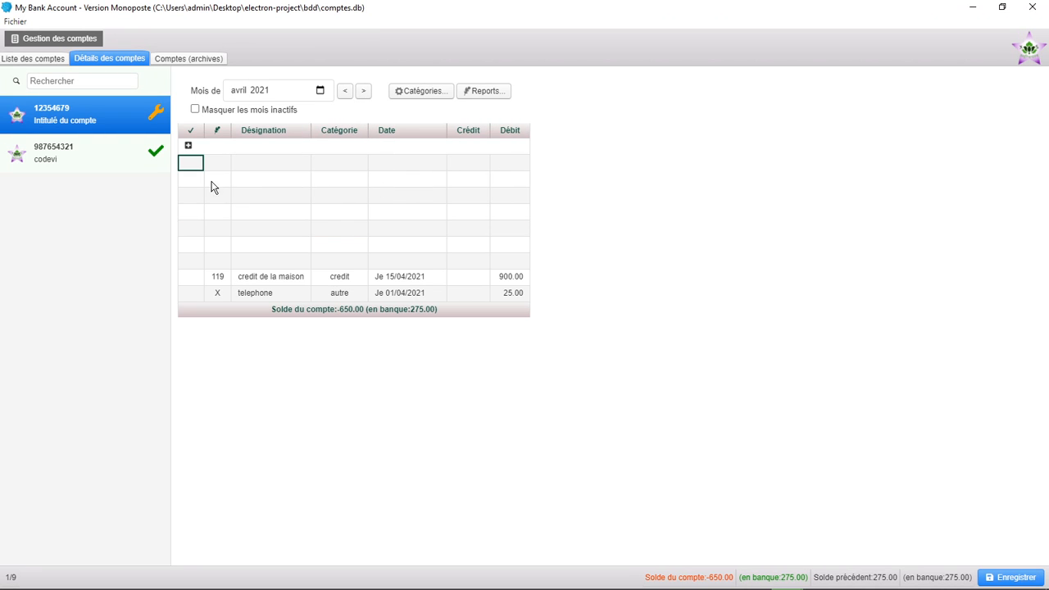
click(345, 91)
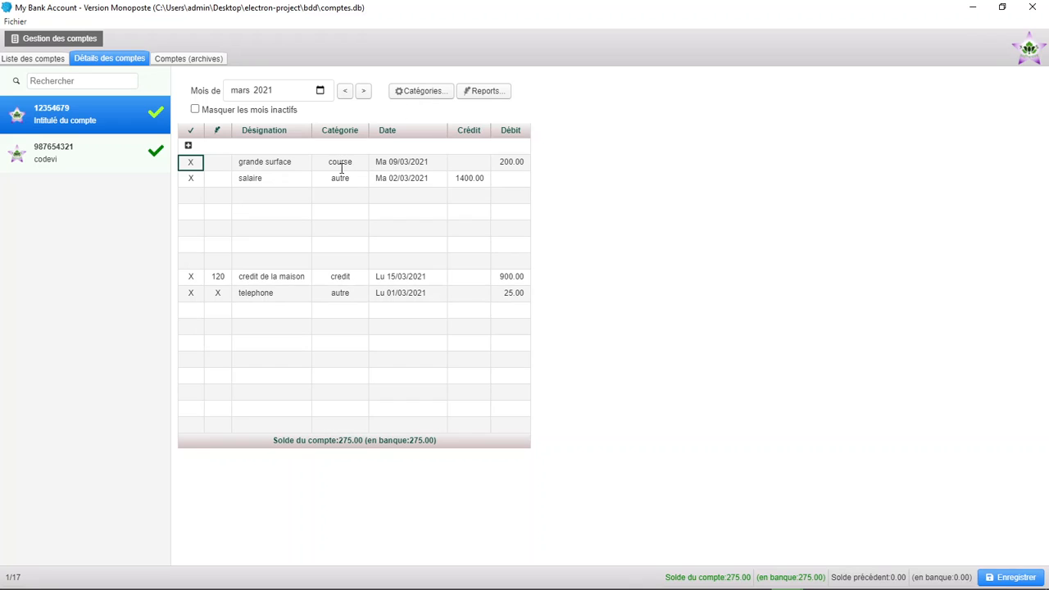
Review the category choices for the grande surface entry and the account's category names
click(351, 167)
click(352, 167)
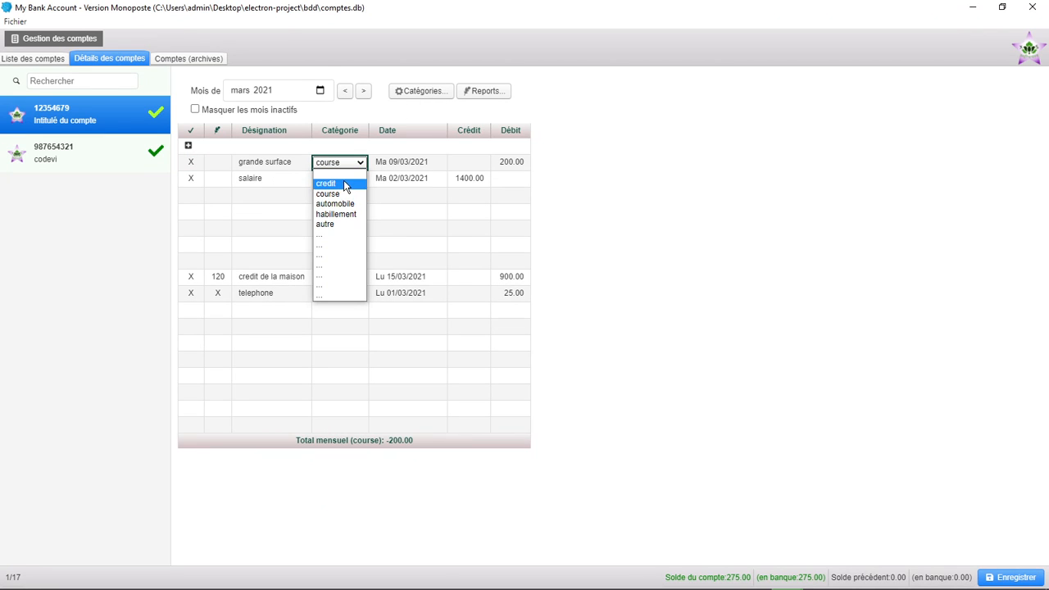
click(226, 212)
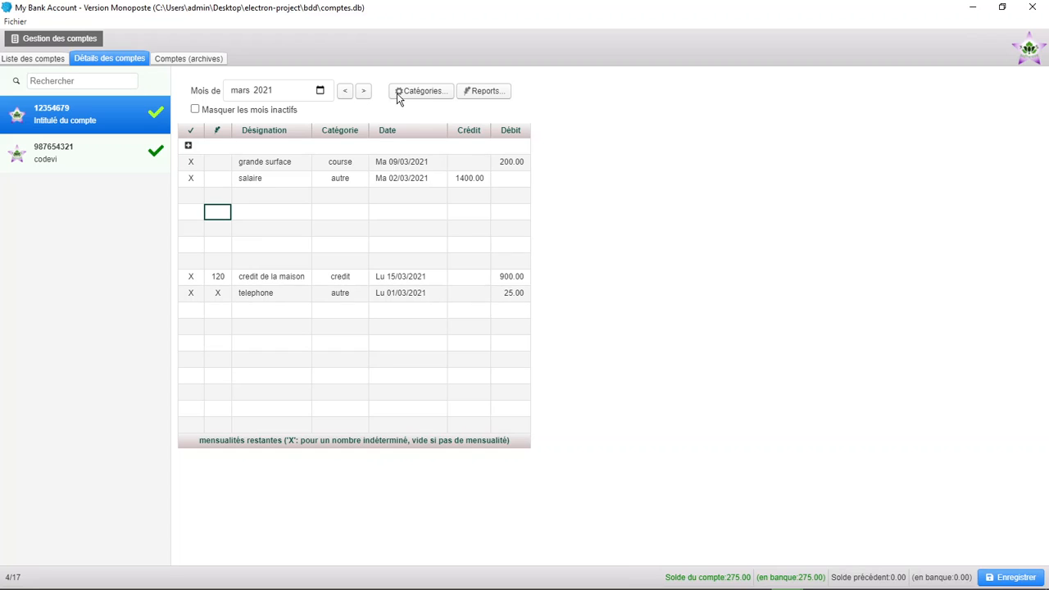
click(399, 92)
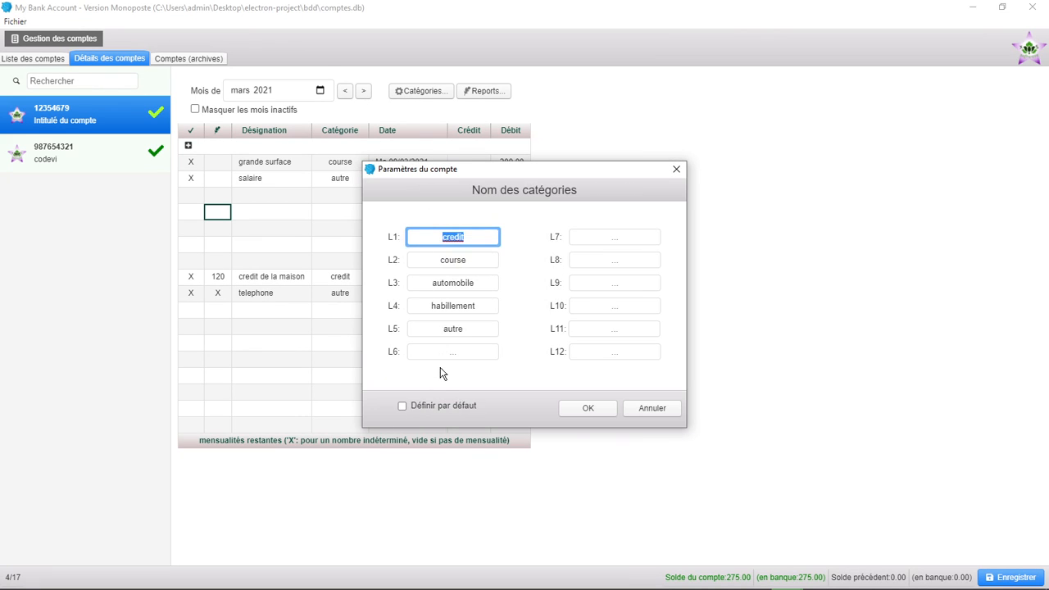
click(584, 409)
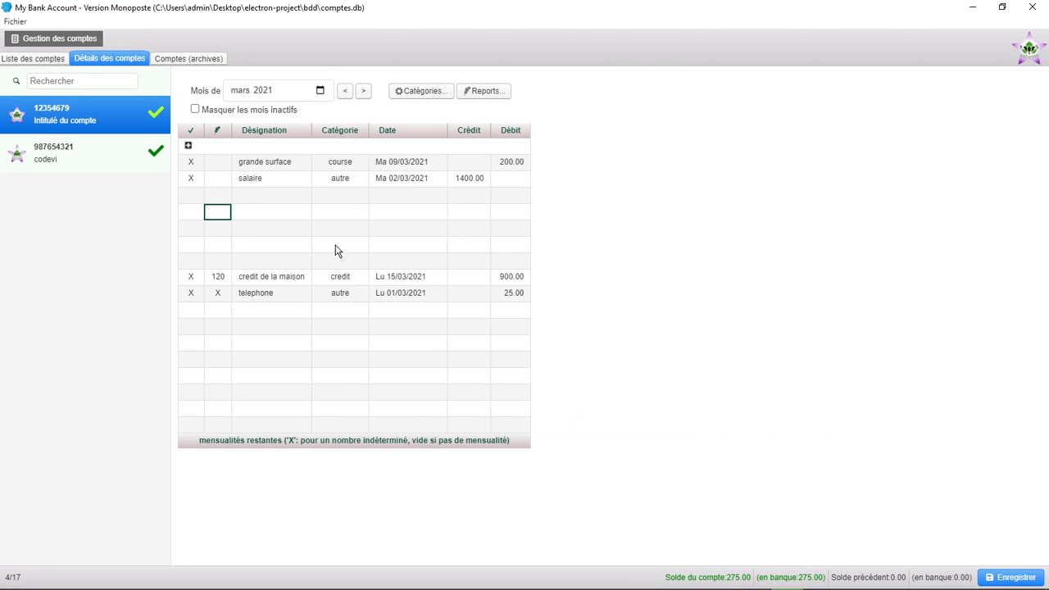
Examine the bank marks and remaining-instalment cells of the salaire, telephone and credit de la maison entries
click(201, 180)
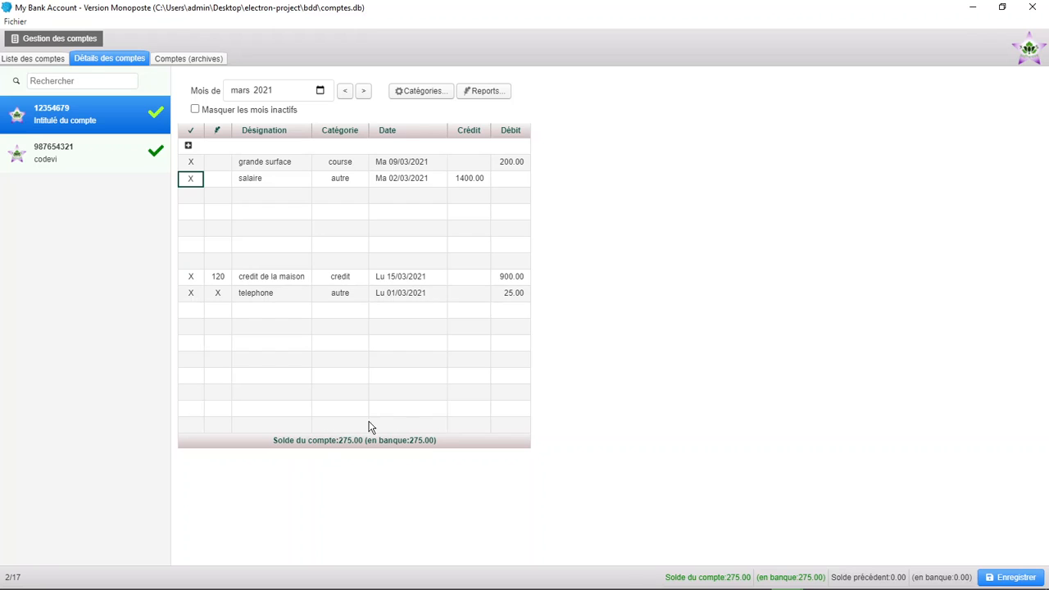
click(188, 197)
click(211, 181)
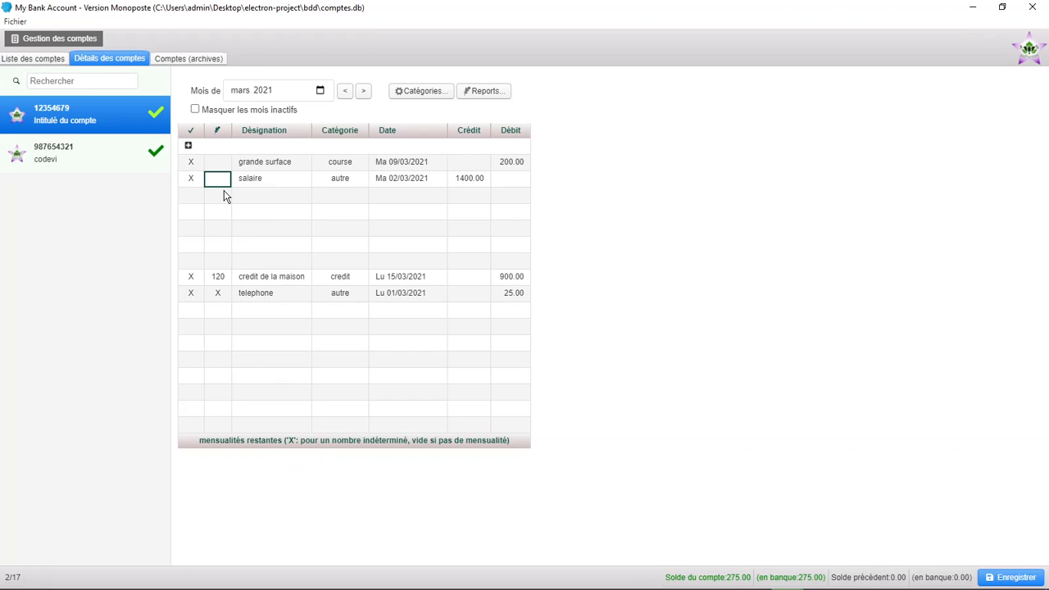
click(220, 295)
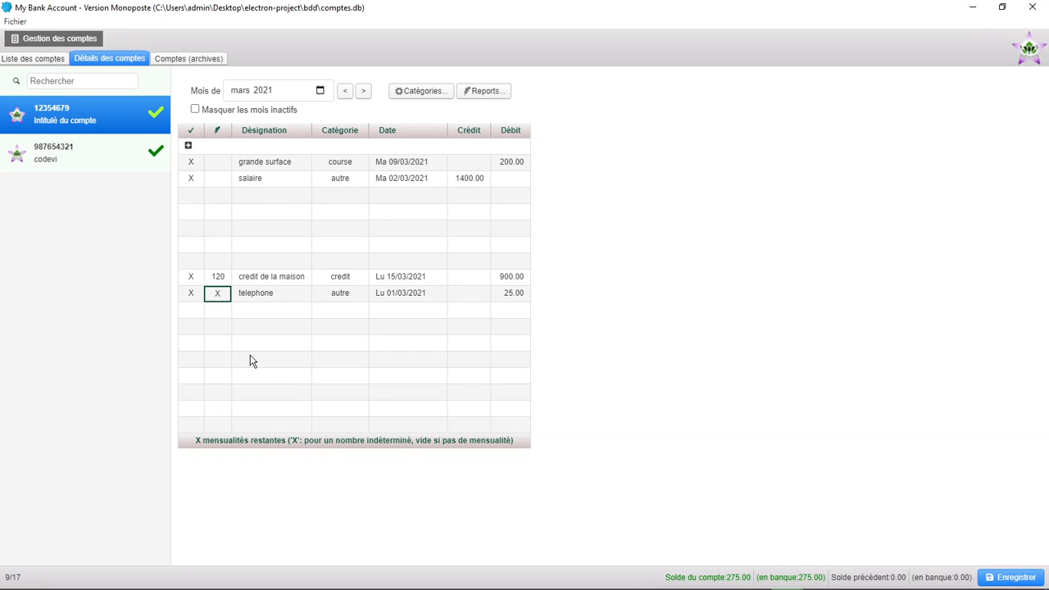
click(221, 181)
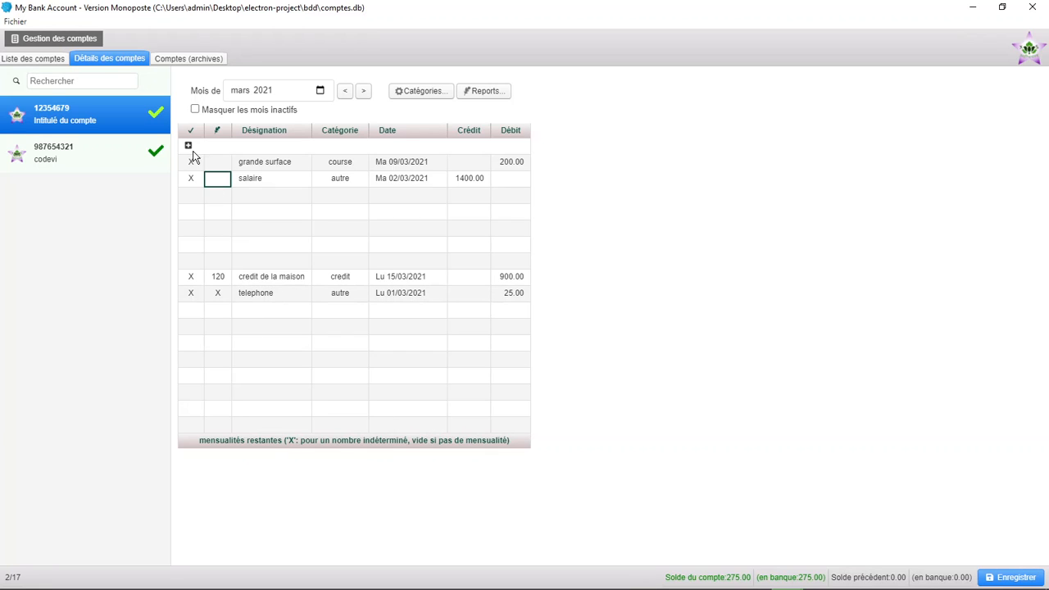
click(219, 277)
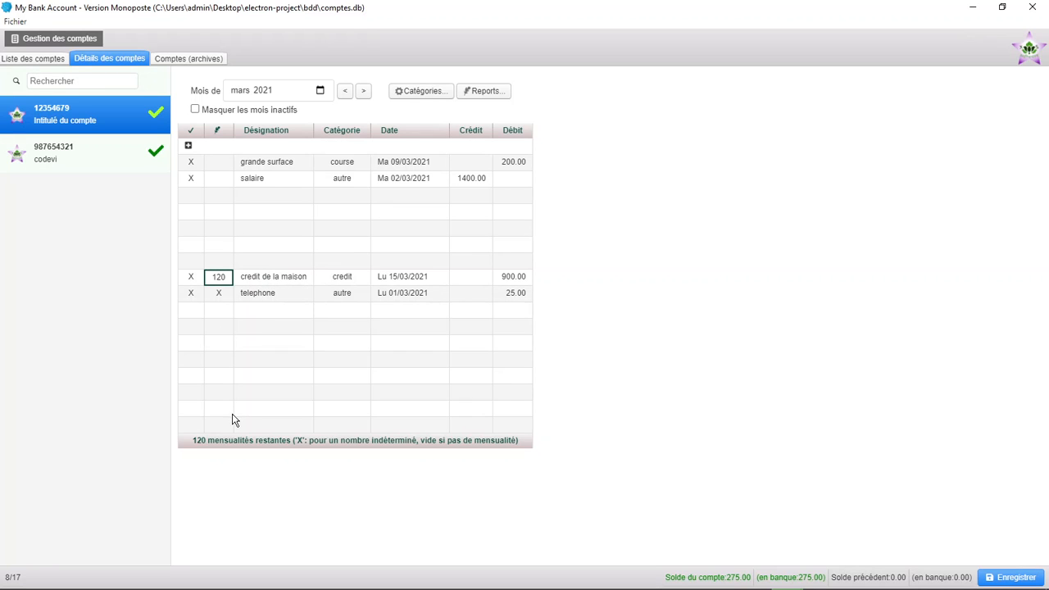
Carry the recurring credit de la maison and telephone payments over into May 2021 with the Reports function
click(363, 91)
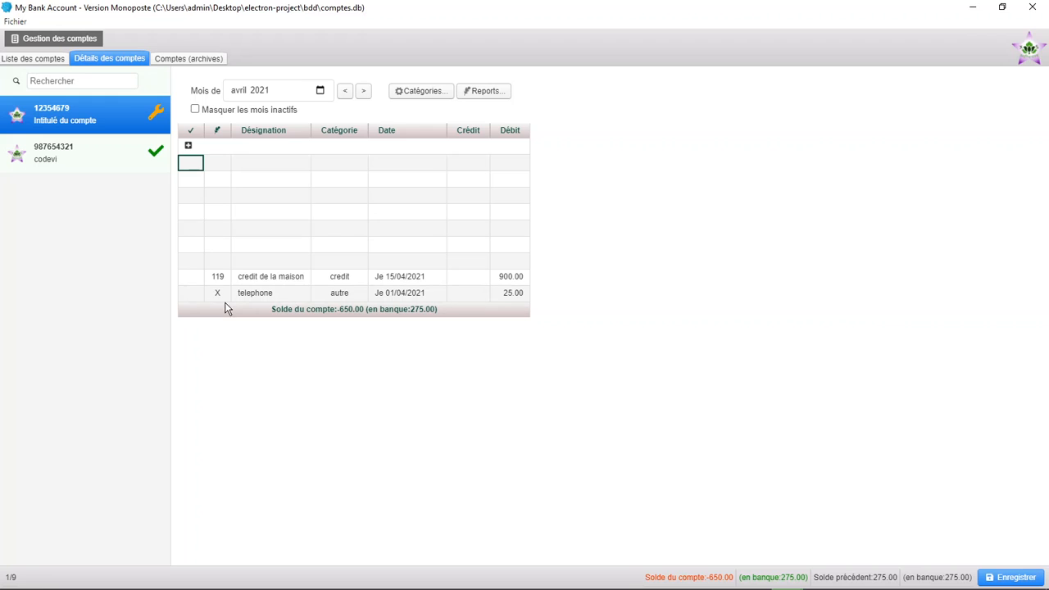
click(364, 93)
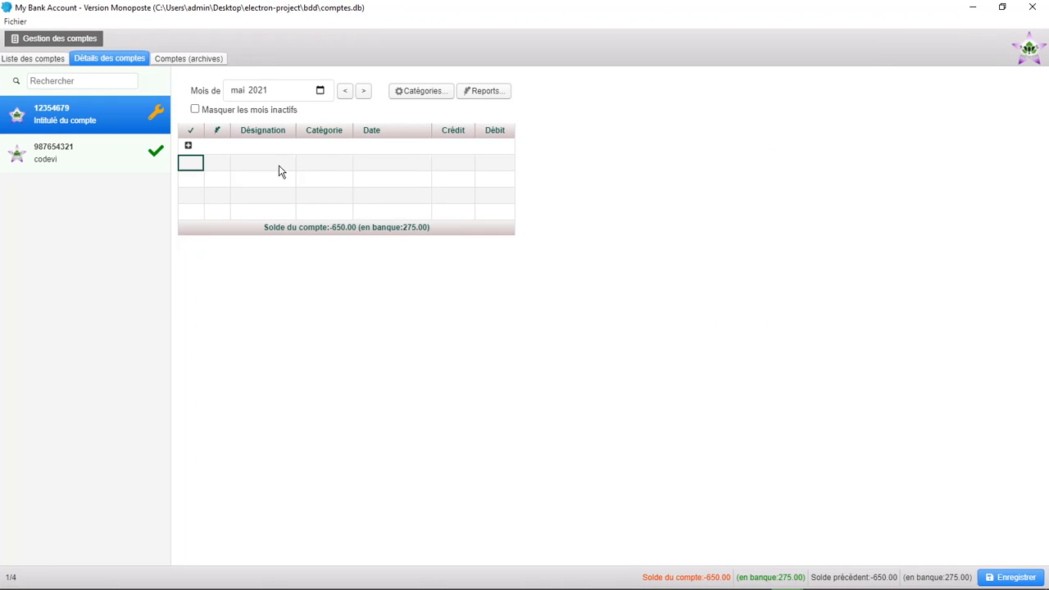
click(473, 94)
click(549, 332)
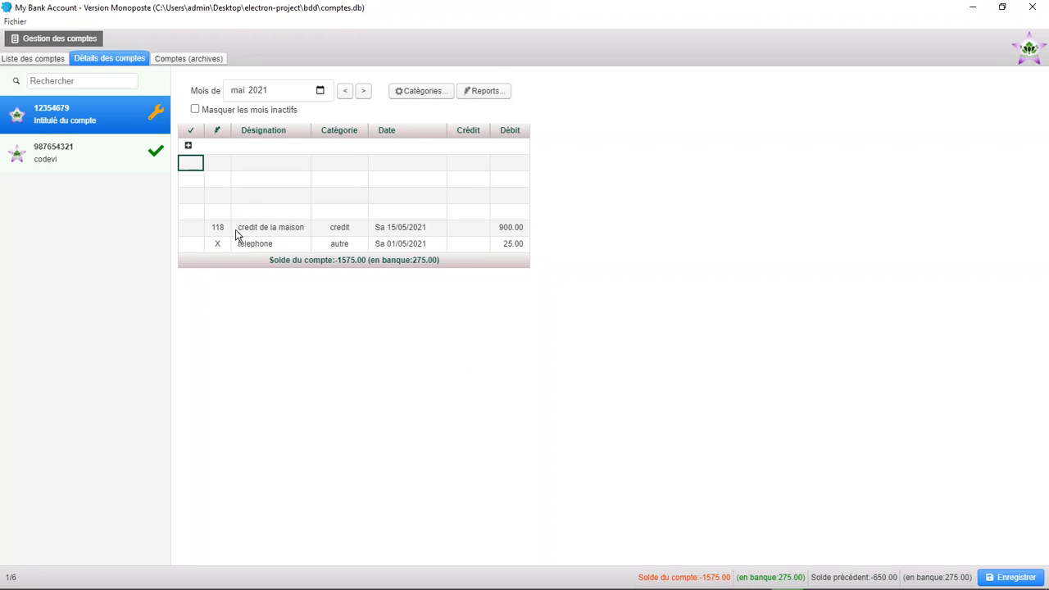
Return to March 2021, view the codevi account's details and switch back to the current account
click(345, 90)
click(345, 90)
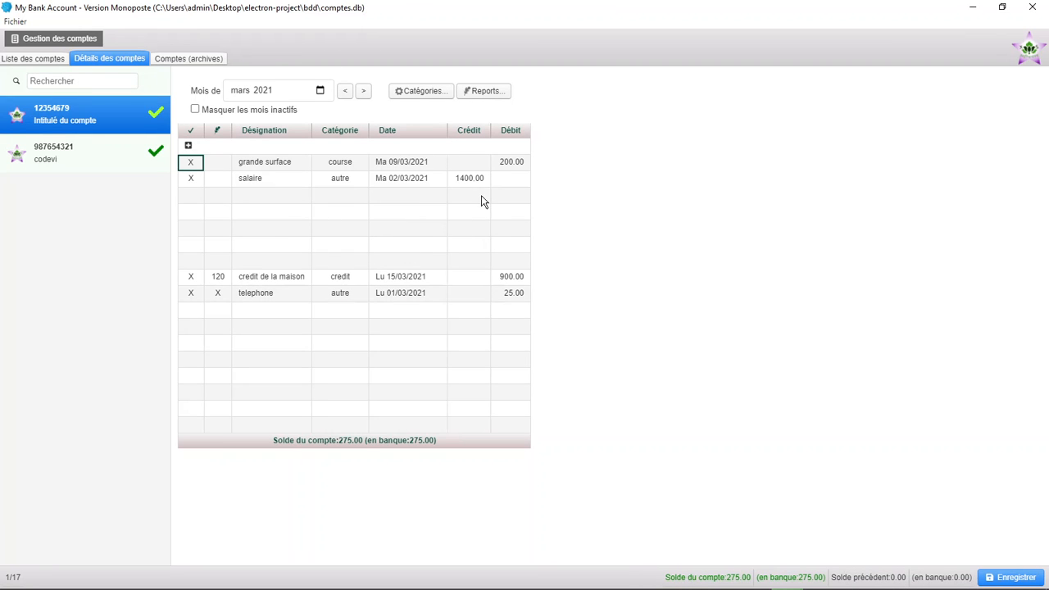
click(99, 157)
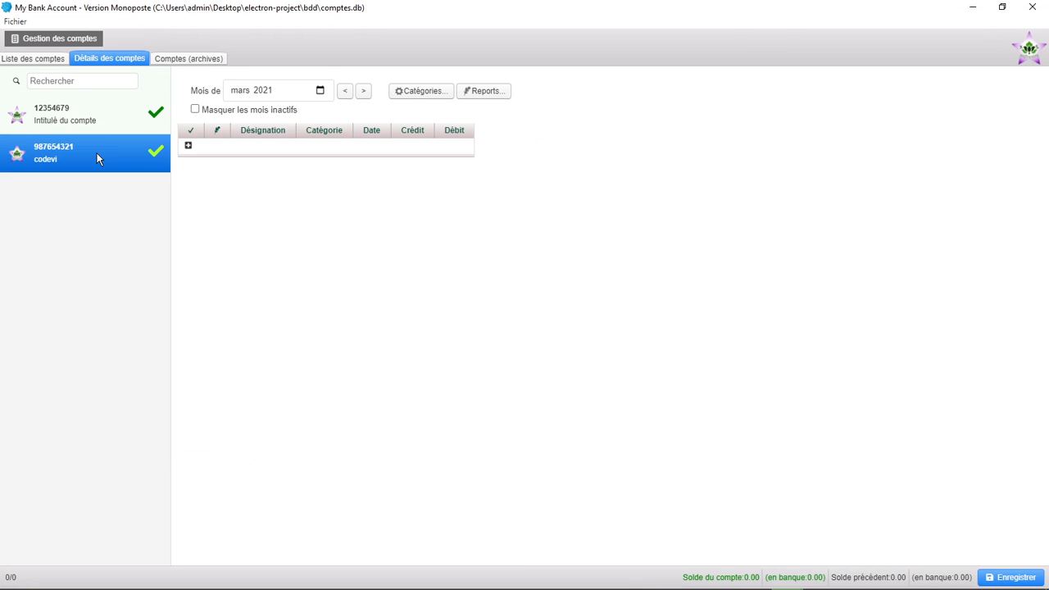
key(Up)
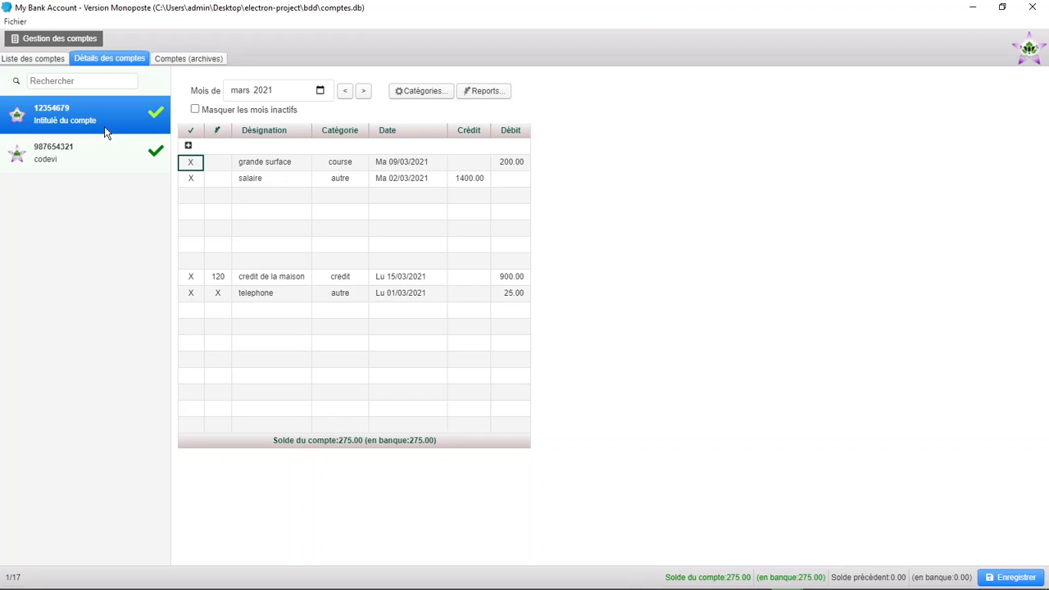
Add a new account to the account list and set its title to "autre compte"
click(25, 57)
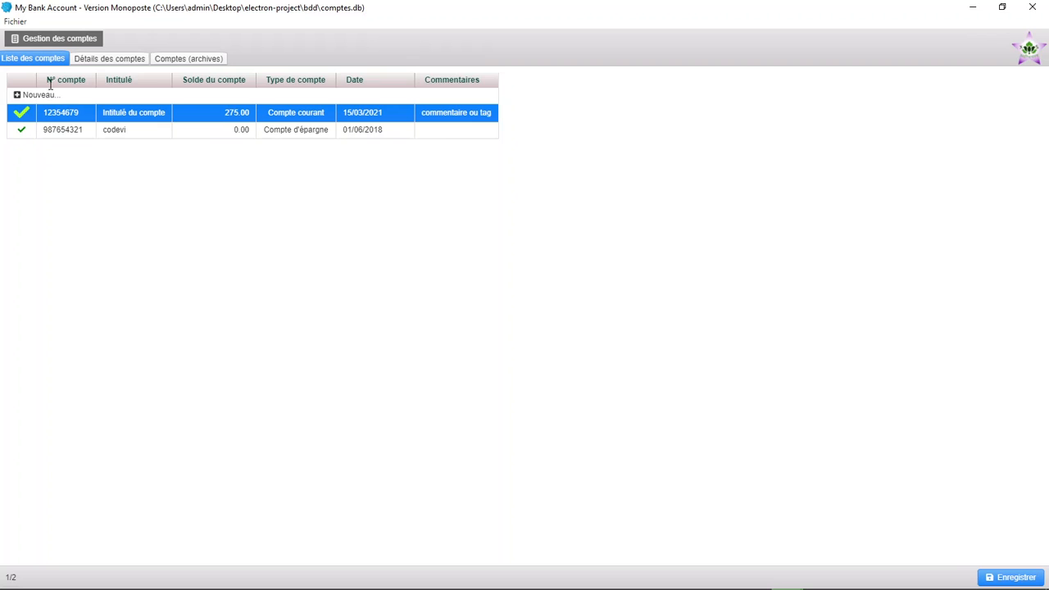
click(36, 95)
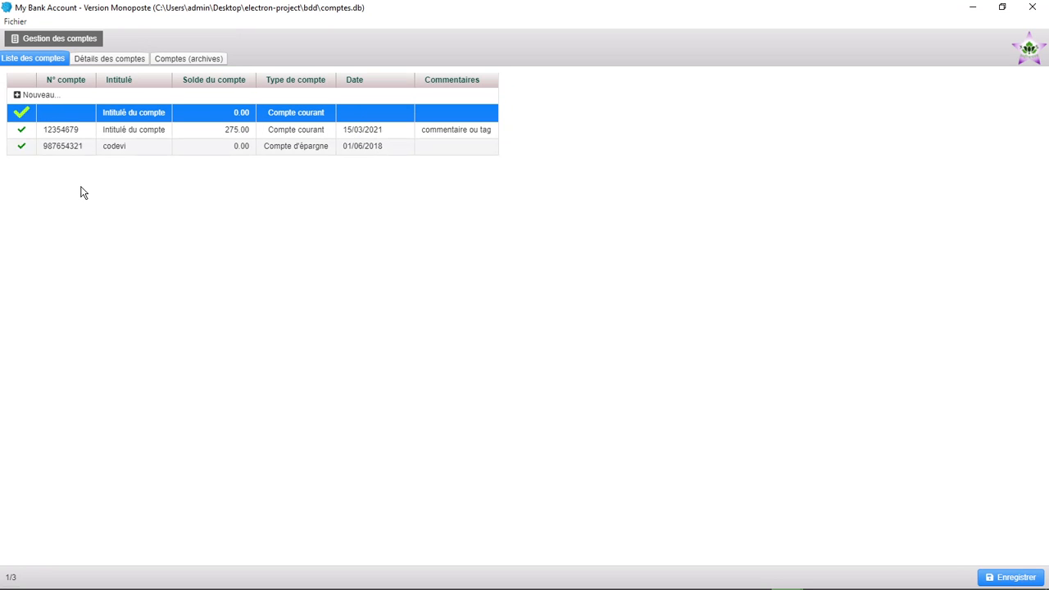
click(141, 116)
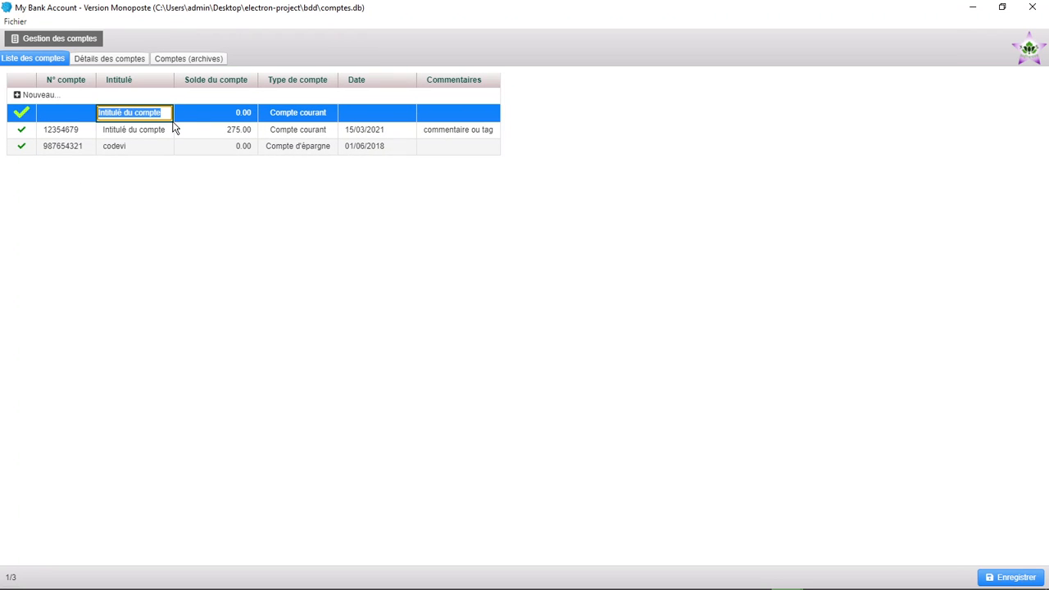
text(a)
key(Left)
key(Left)
key(Left)
key(Left)
text(o)
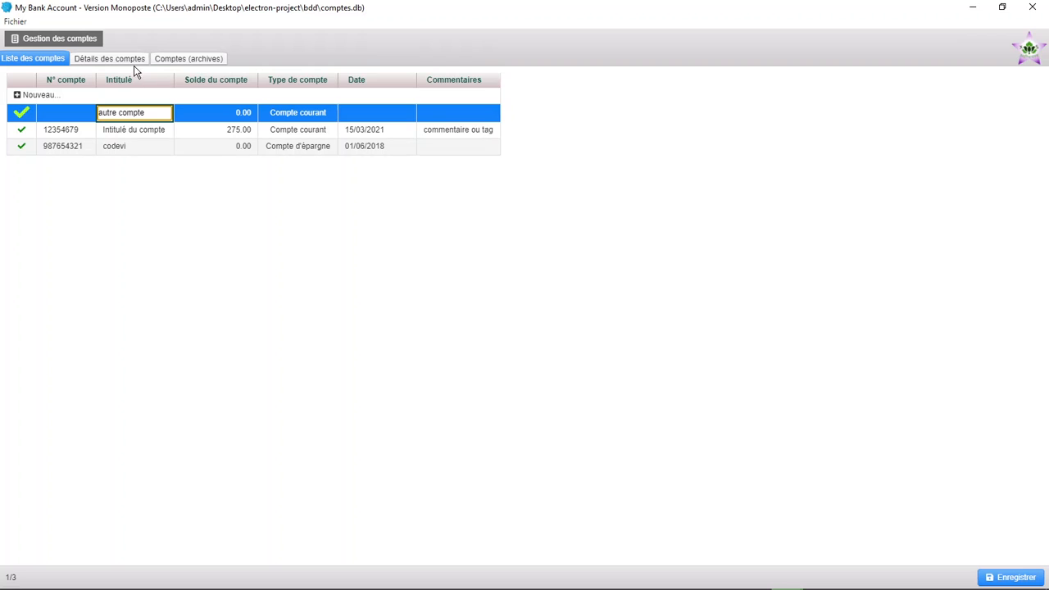
Set the new account's date to 15/03/2021, leaving its account number empty
click(77, 111)
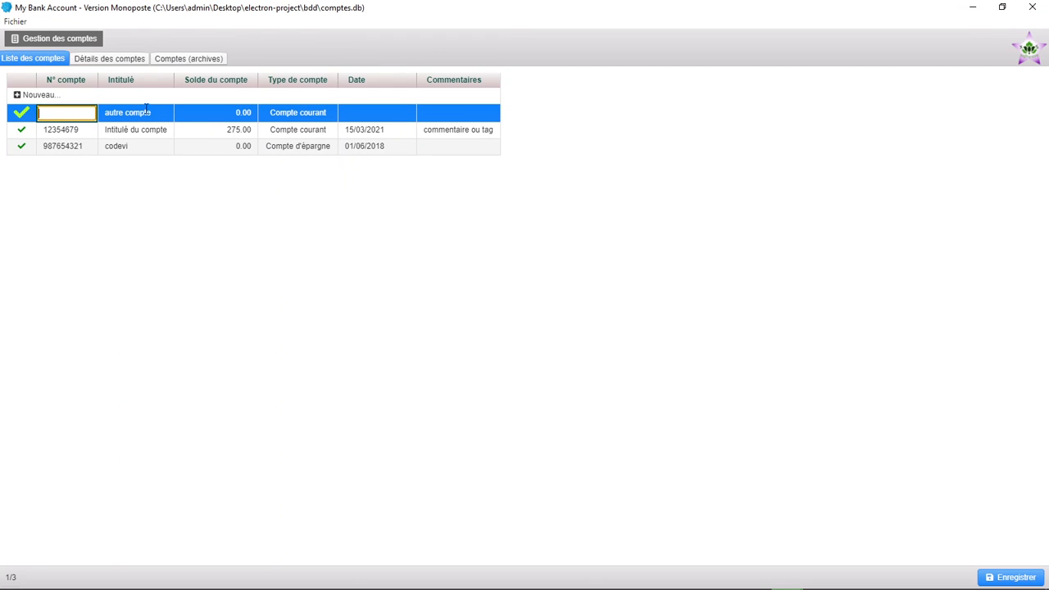
click(381, 113)
click(315, 112)
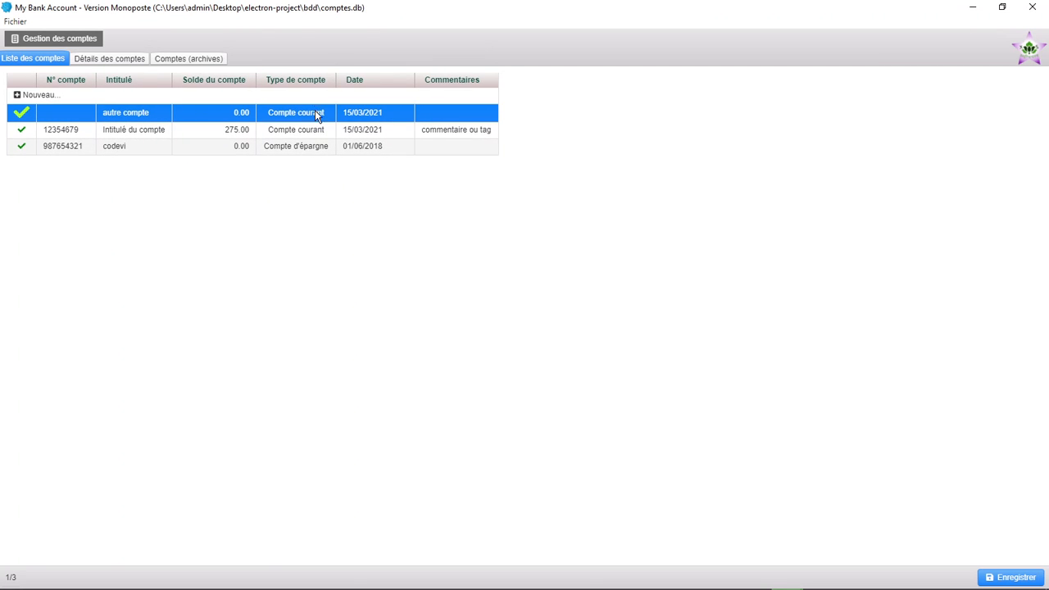
Choose Compte courant as the account type of autre compte, and check the archived accounts before returning to the account list
click(330, 113)
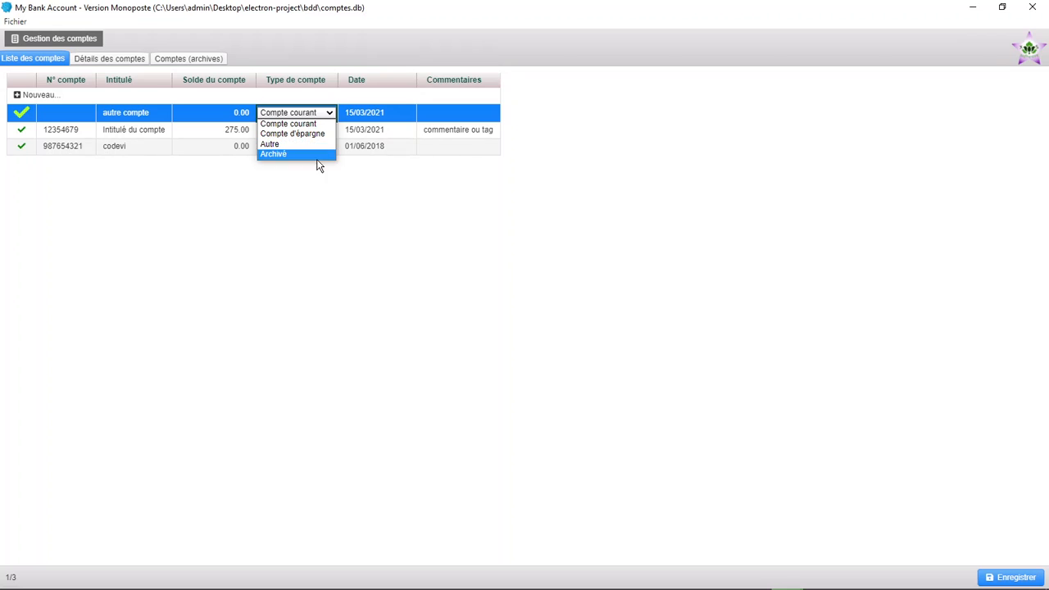
click(308, 123)
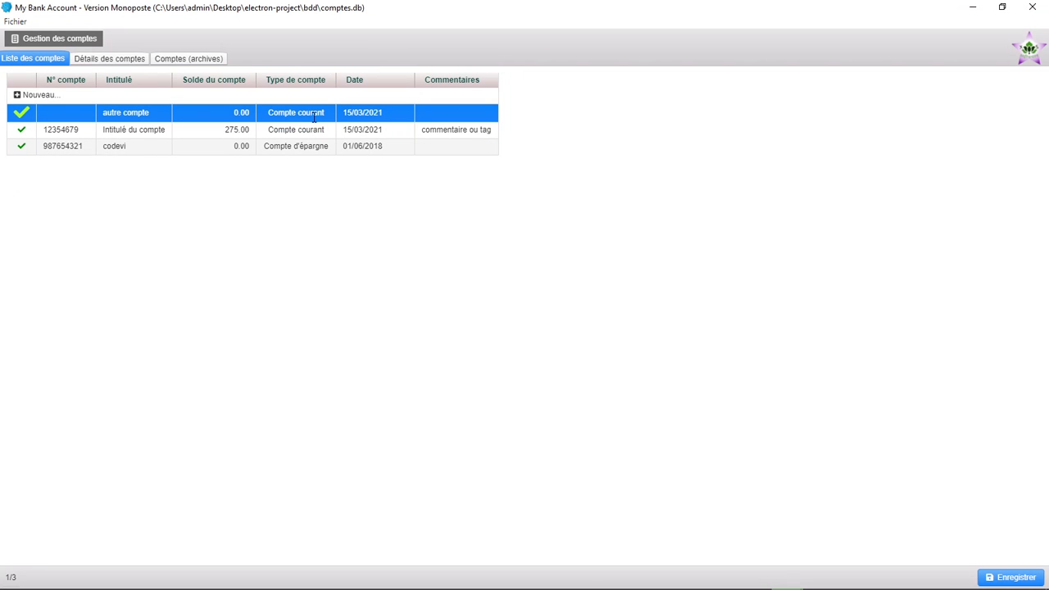
click(199, 57)
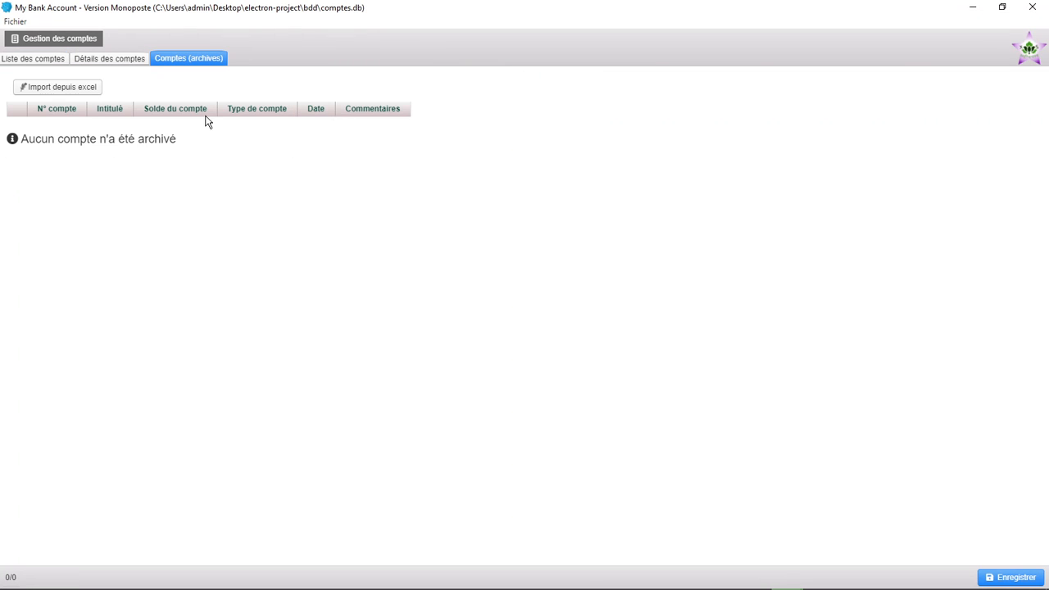
click(53, 59)
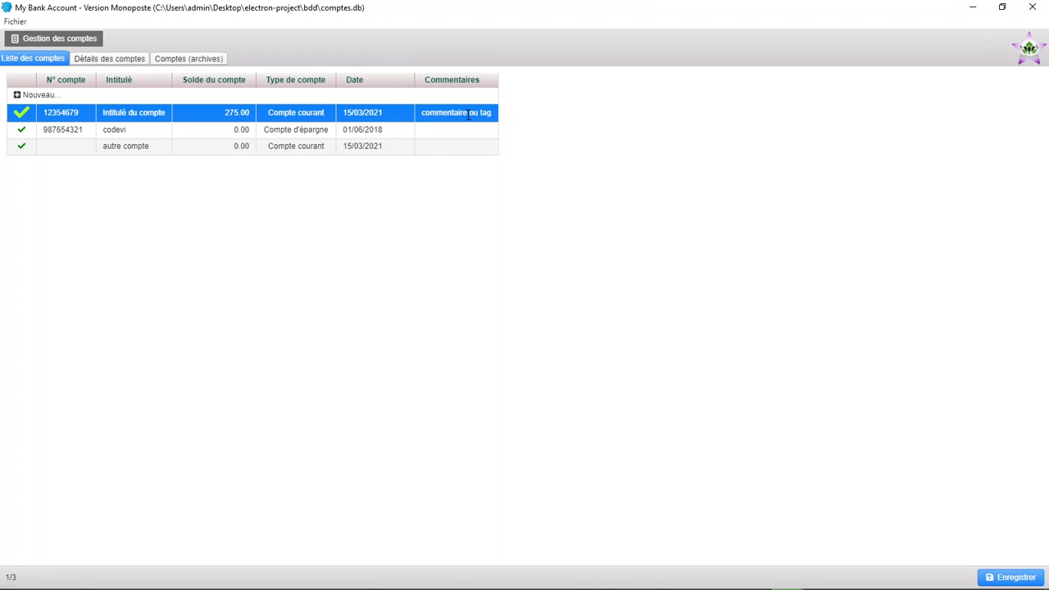
Try sorting the account list by comments, date, account type, balance and the status column
click(443, 131)
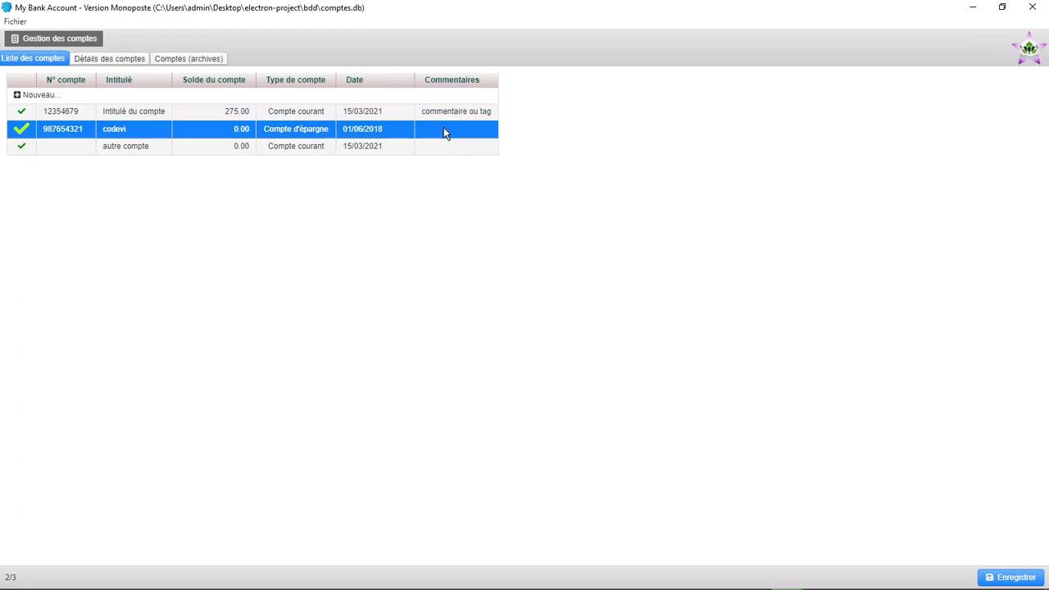
click(462, 81)
click(463, 81)
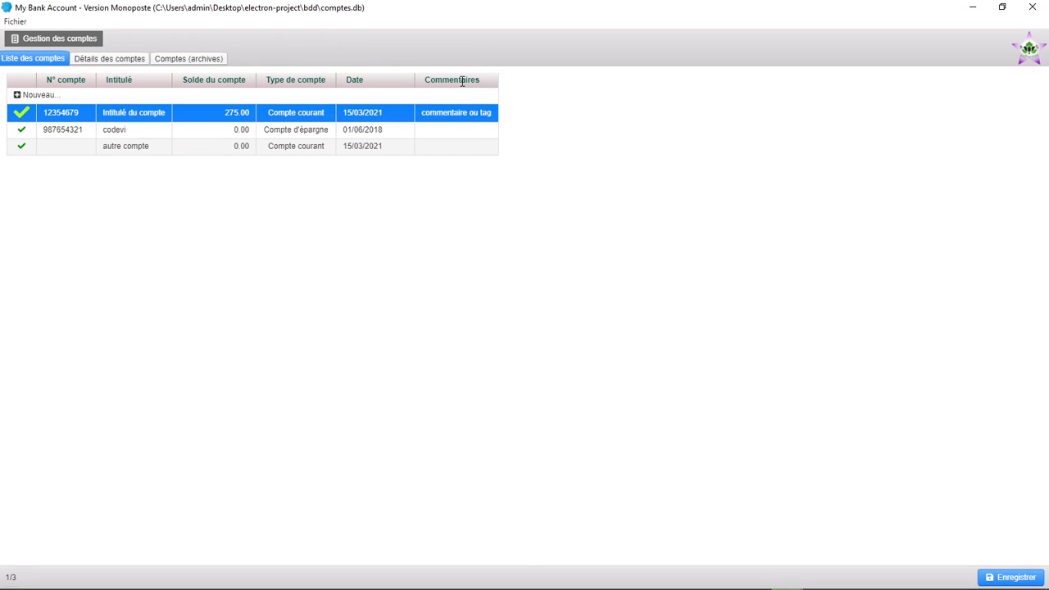
click(344, 79)
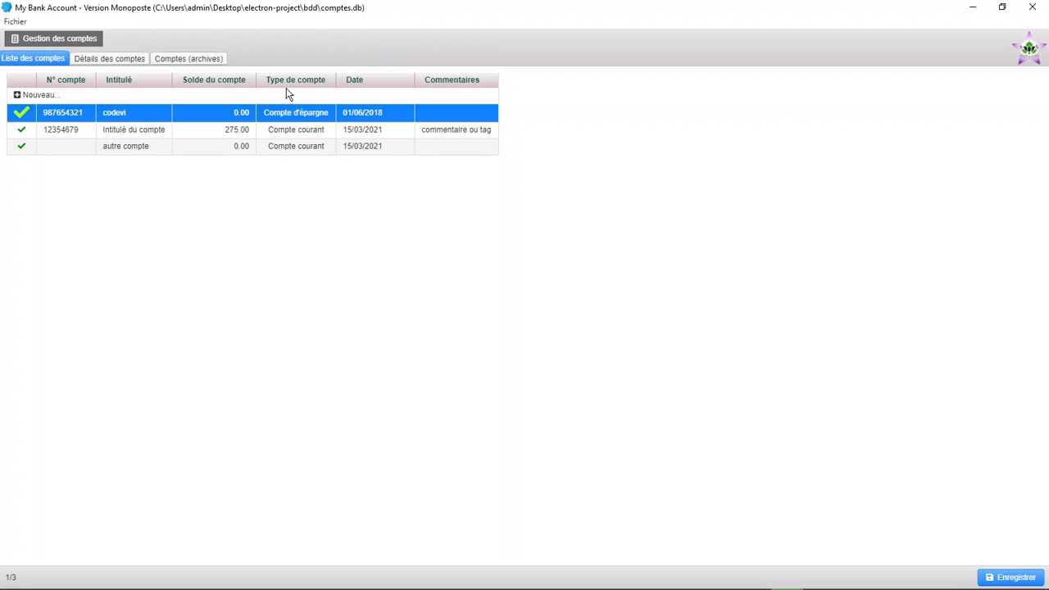
click(313, 80)
click(201, 81)
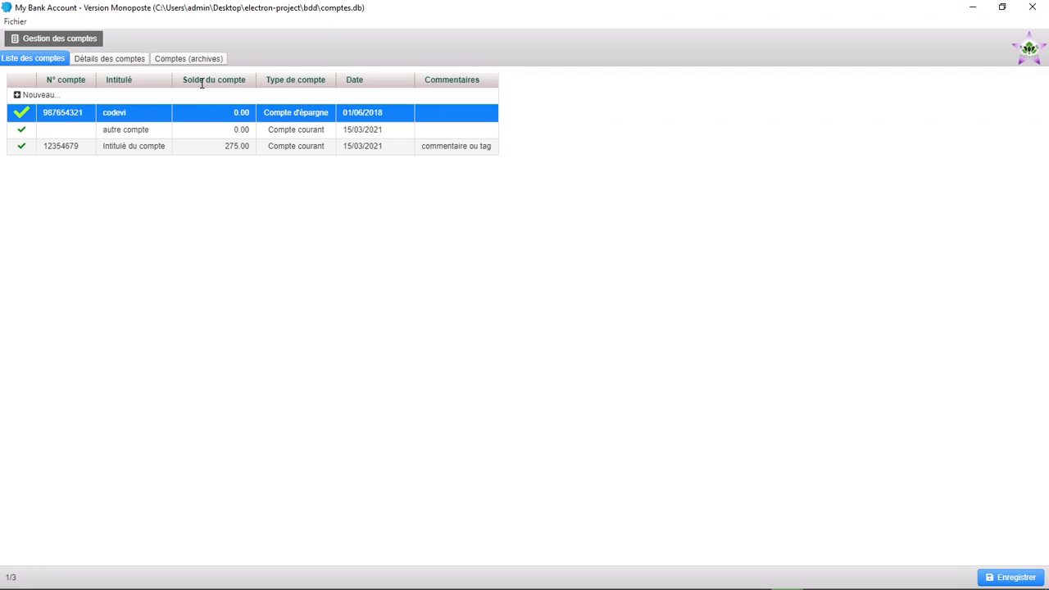
click(22, 81)
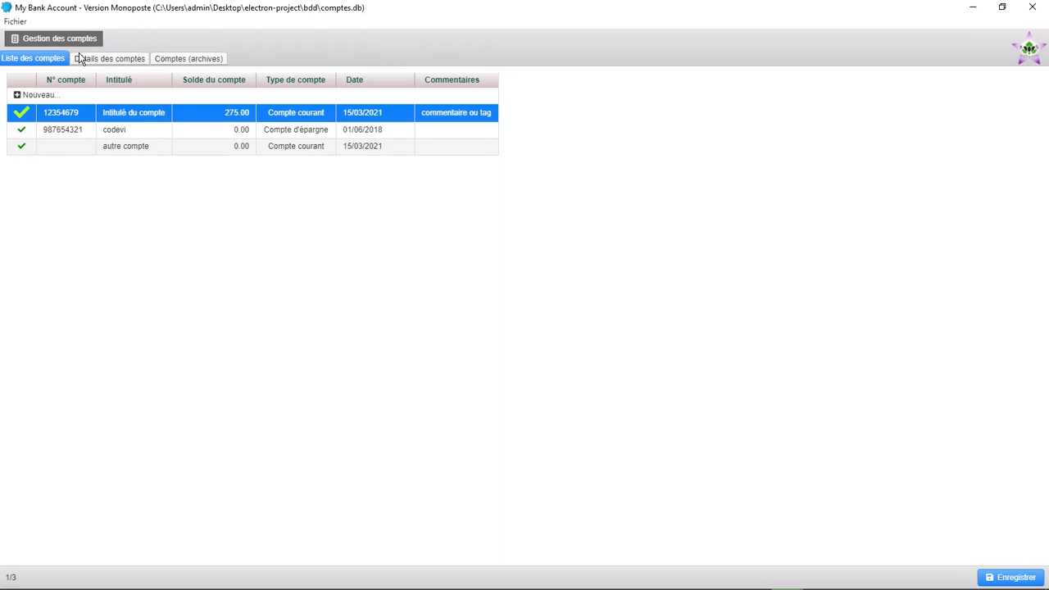
Show February 2021 in the details of the account Intitulé du compte and add seven blank entry rows
click(107, 60)
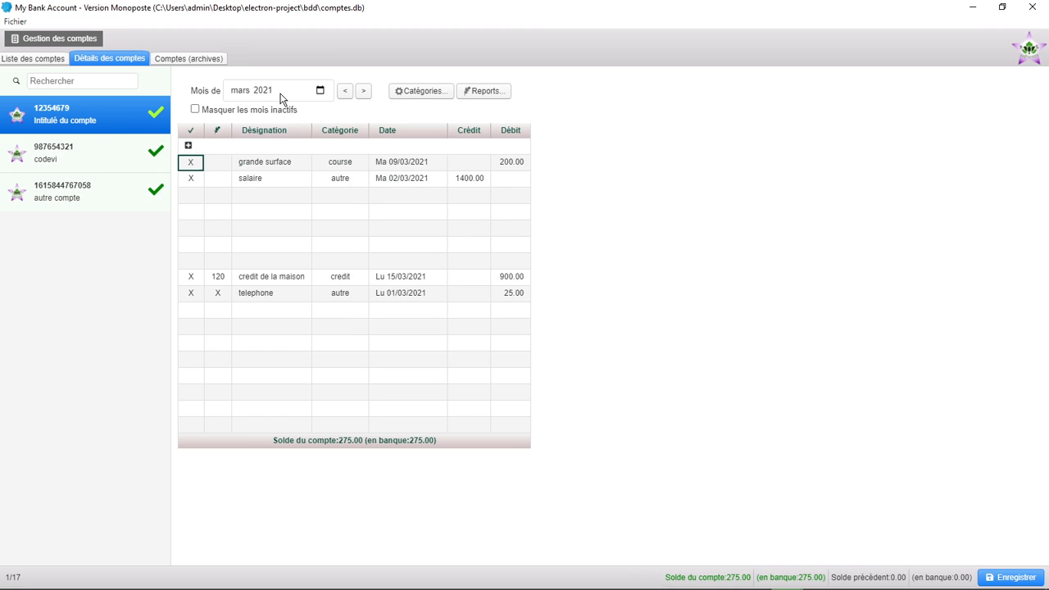
click(345, 91)
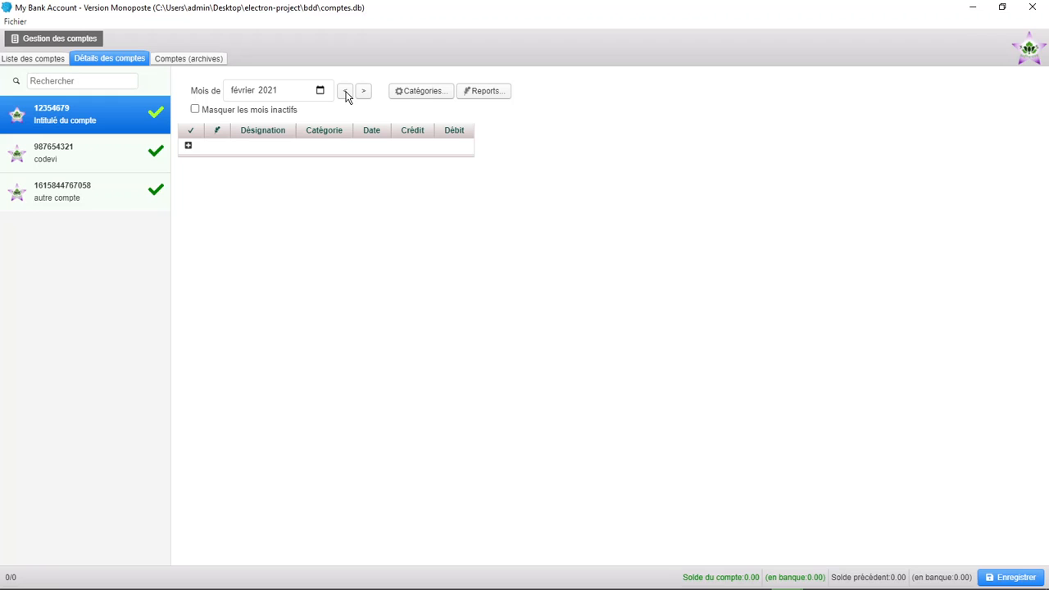
click(188, 146)
click(188, 146)
click(188, 146)
click(188, 146)
click(188, 146)
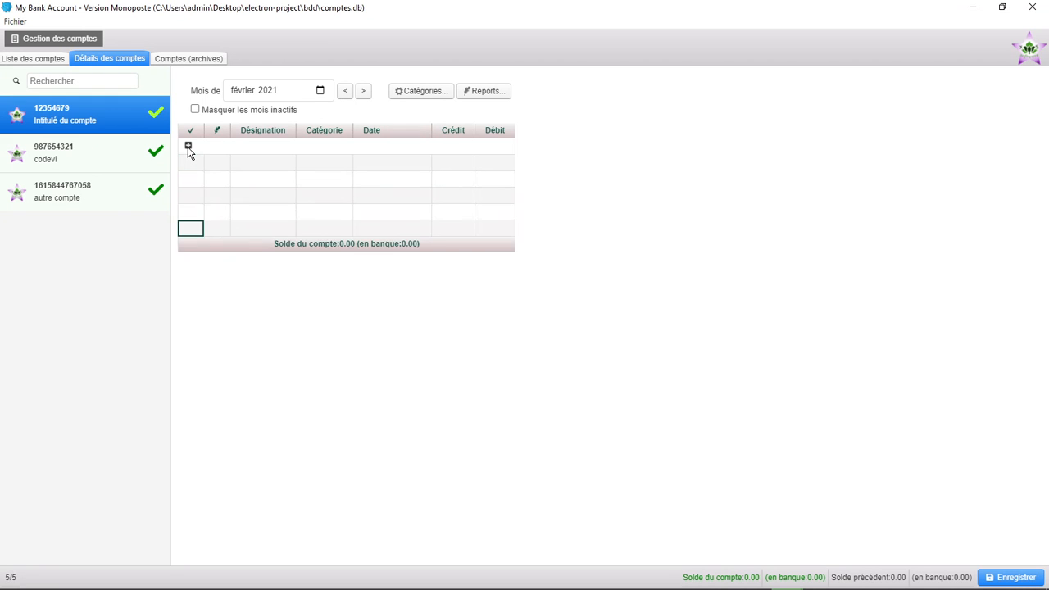
click(187, 146)
click(188, 146)
Enter a debit of 500 in the second row of February 2021
click(198, 182)
click(500, 182)
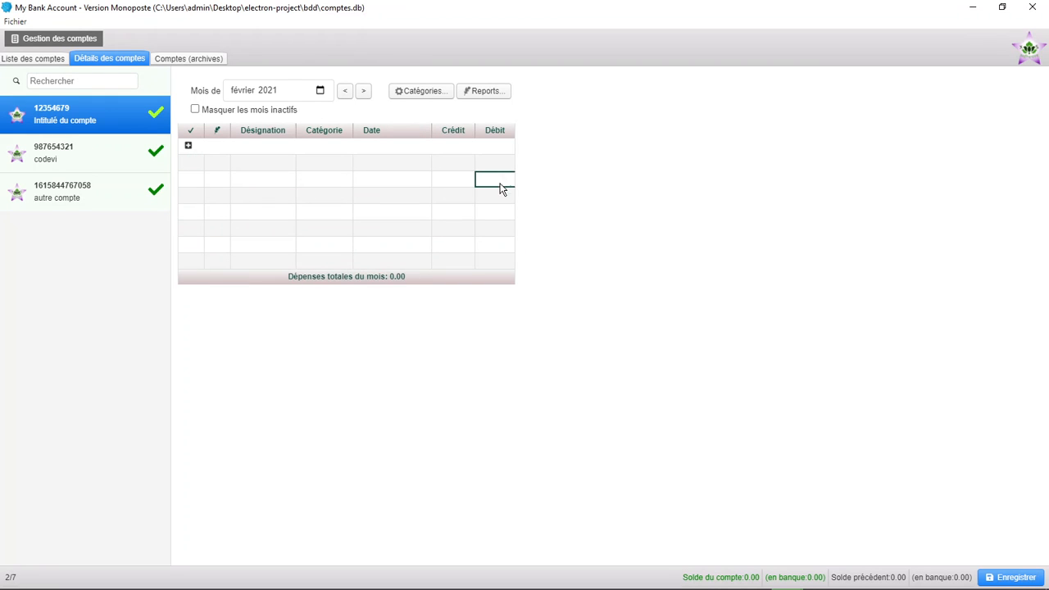
text(500)
key(Return)
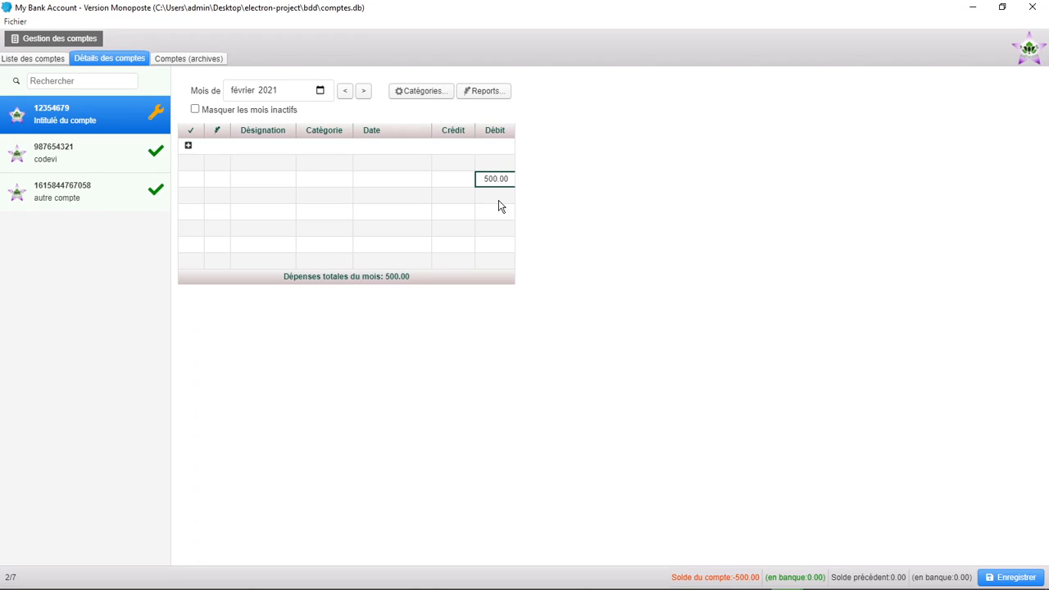
Return to March 2021 and compare the account's balance in the details with the account list
click(363, 90)
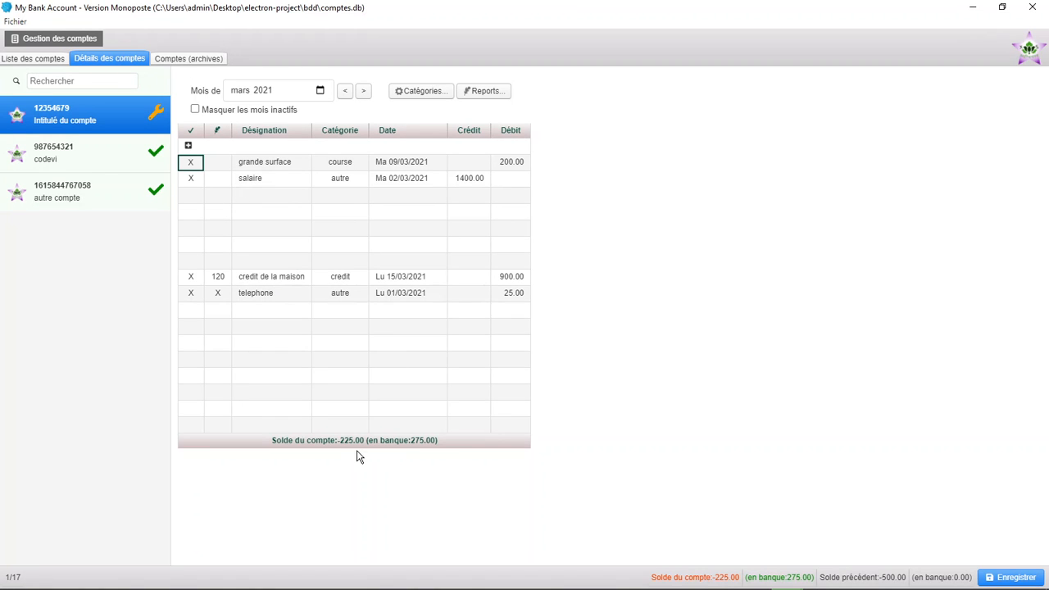
click(24, 59)
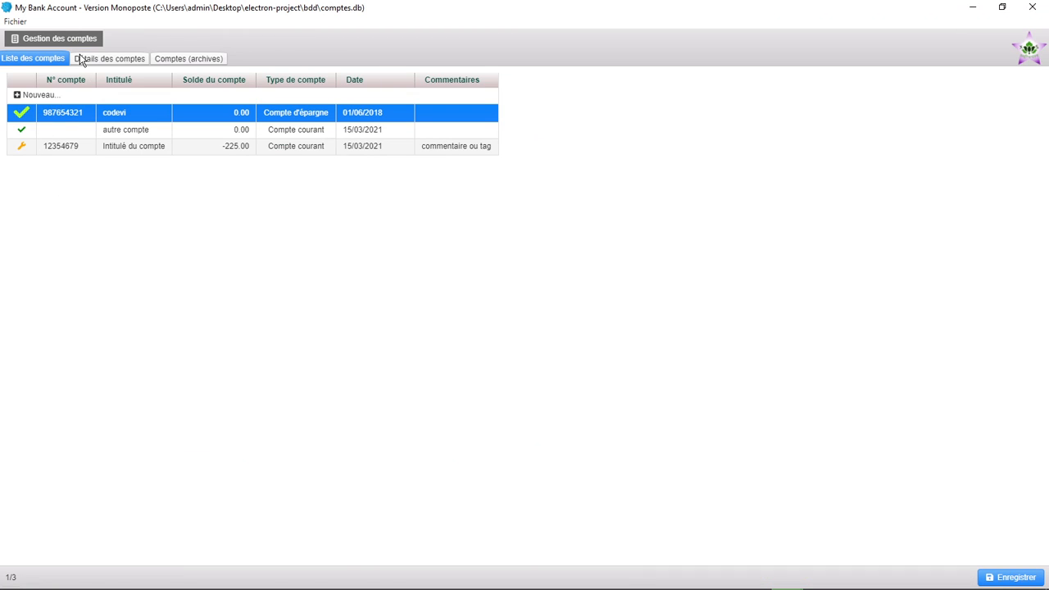
click(113, 58)
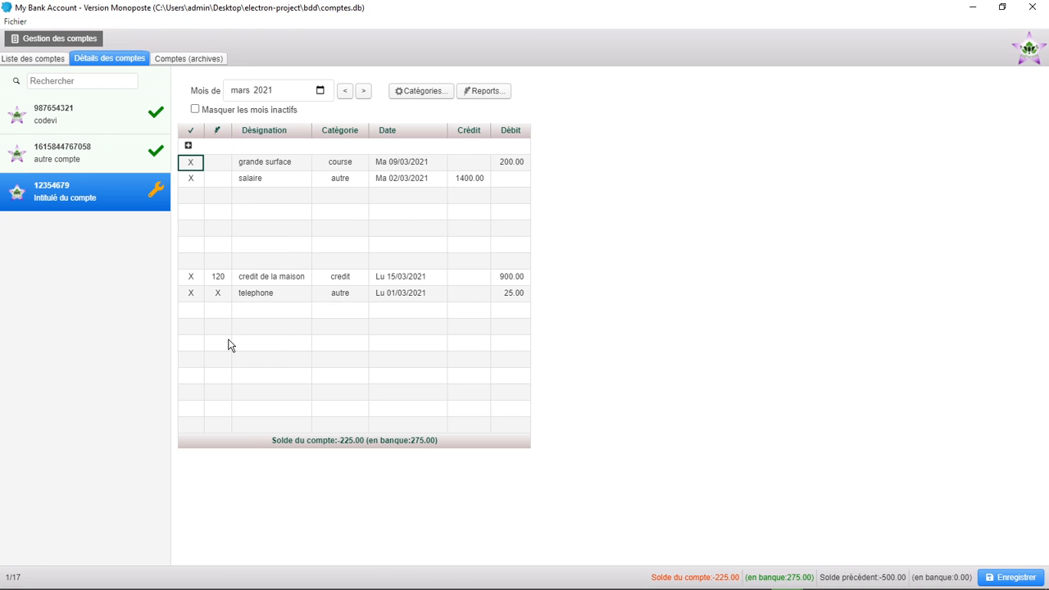
click(33, 62)
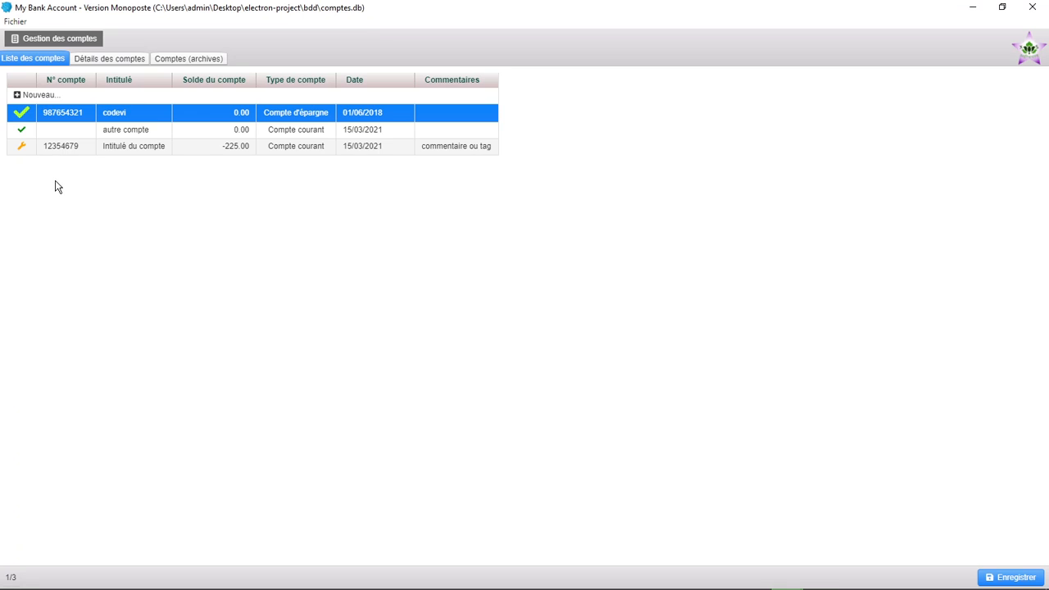
click(109, 59)
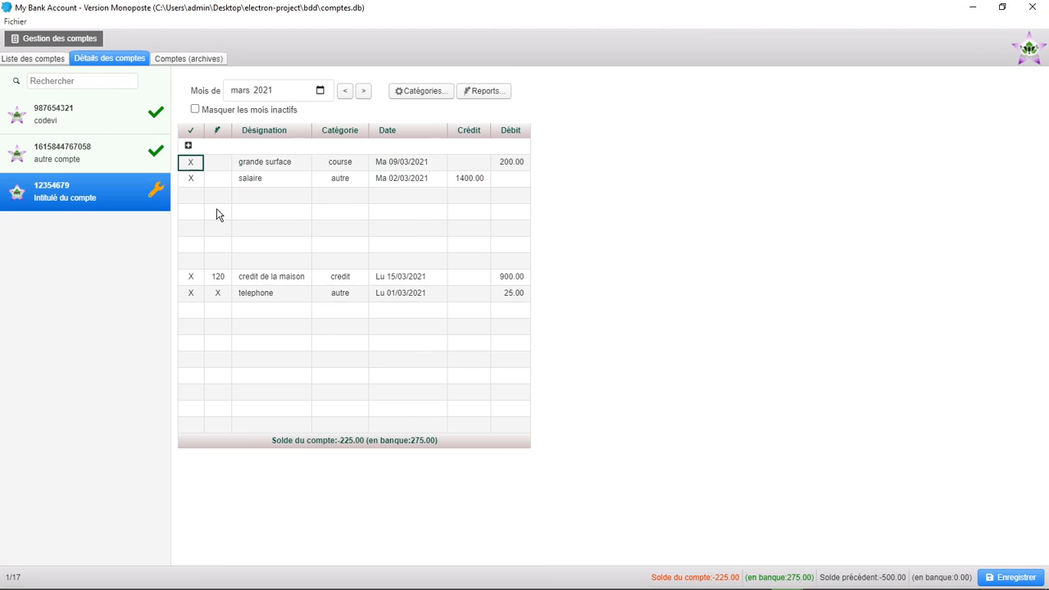
Remove the processed marks from the telephone and credit de la maison entries of March 2021
click(195, 295)
click(193, 279)
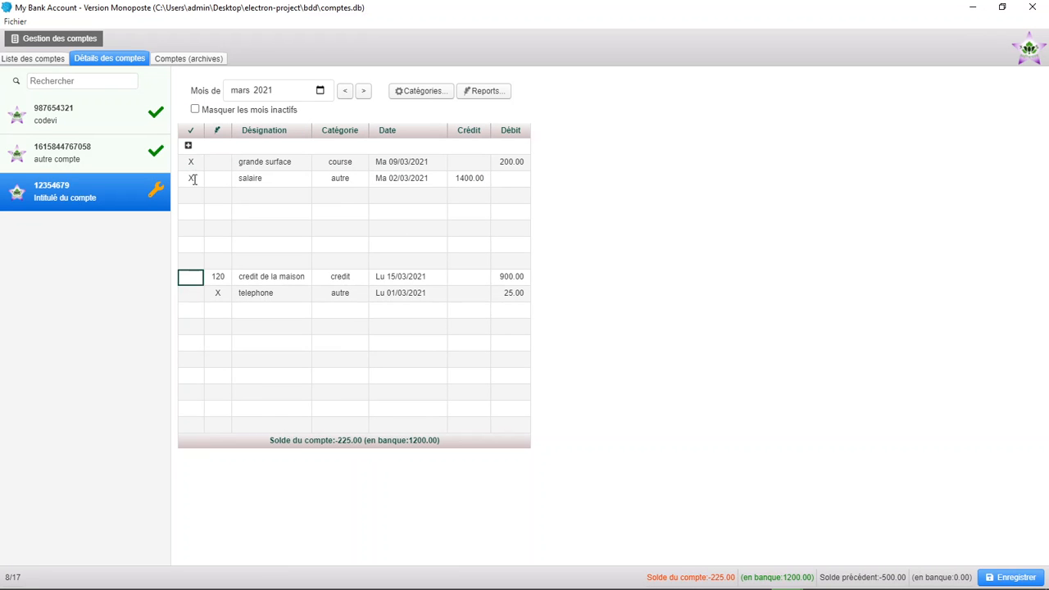
click(210, 233)
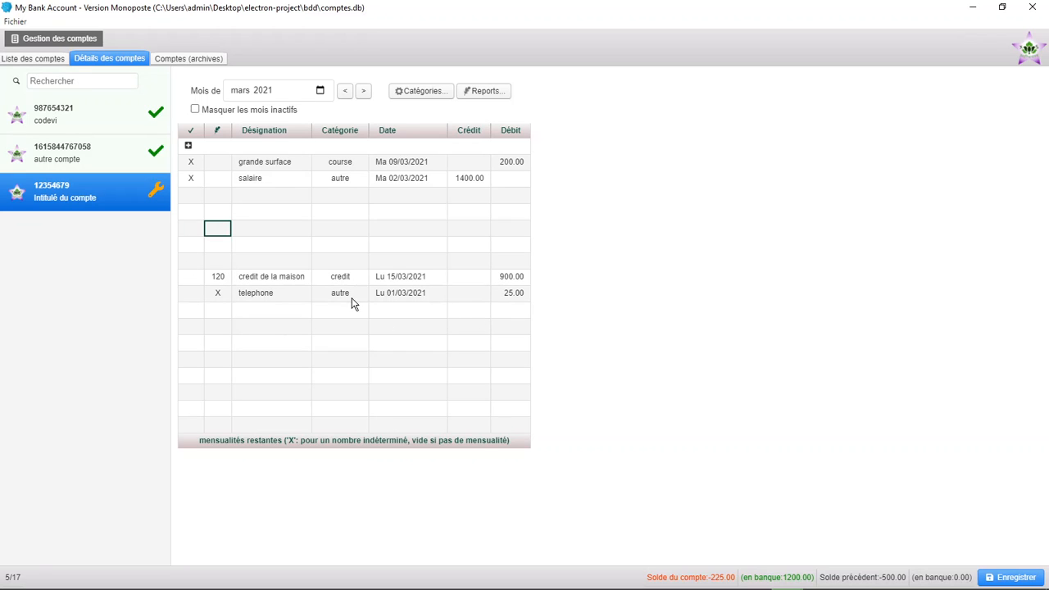
click(194, 282)
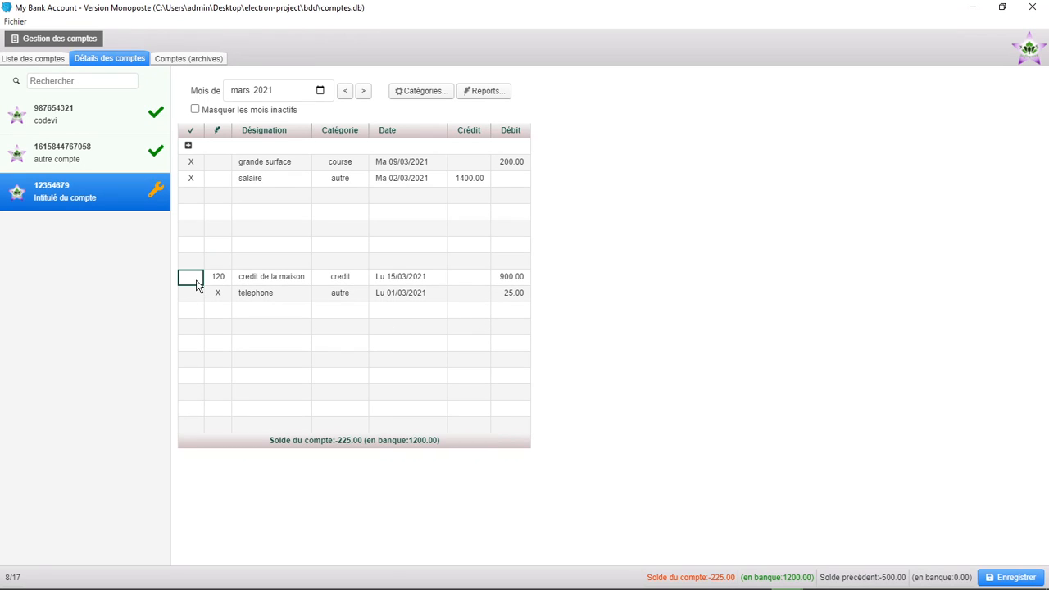
Enter a debit of 500 in the empty fourth row of March 2021 and clear it again
click(503, 212)
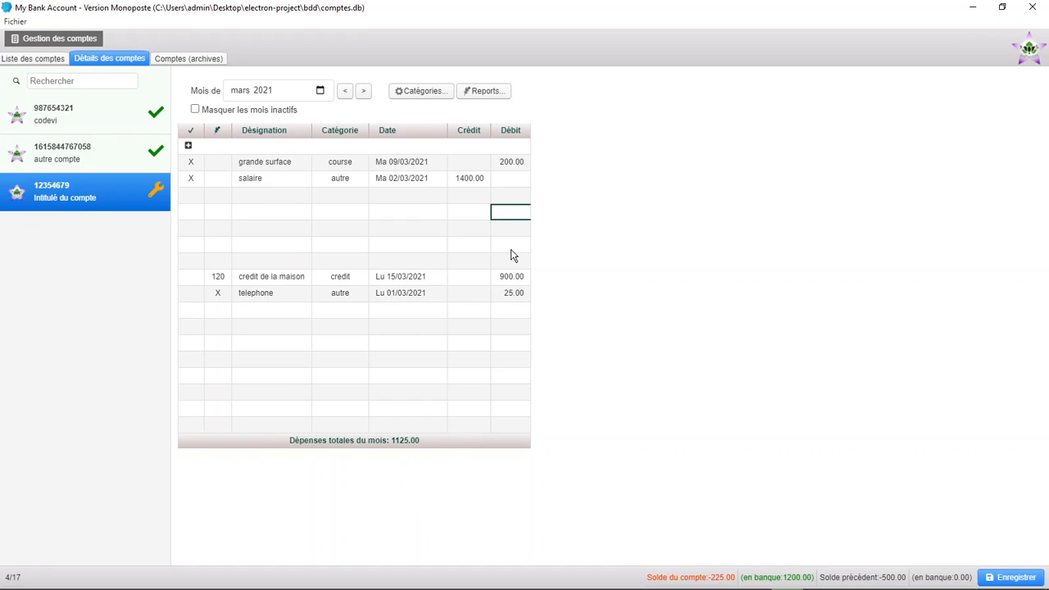
text(500)
key(Return)
click(336, 216)
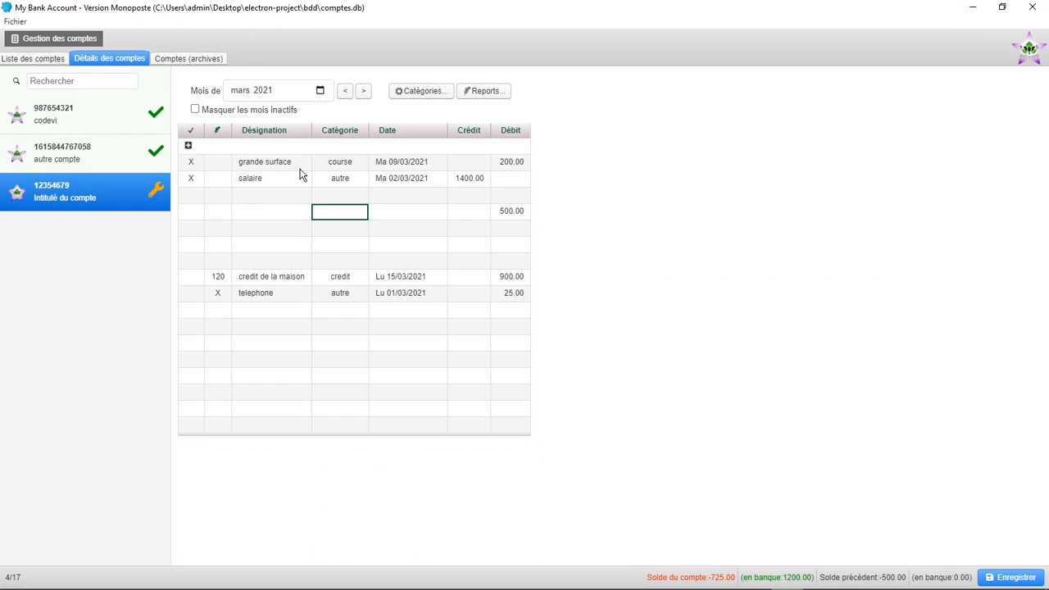
click(506, 245)
click(472, 227)
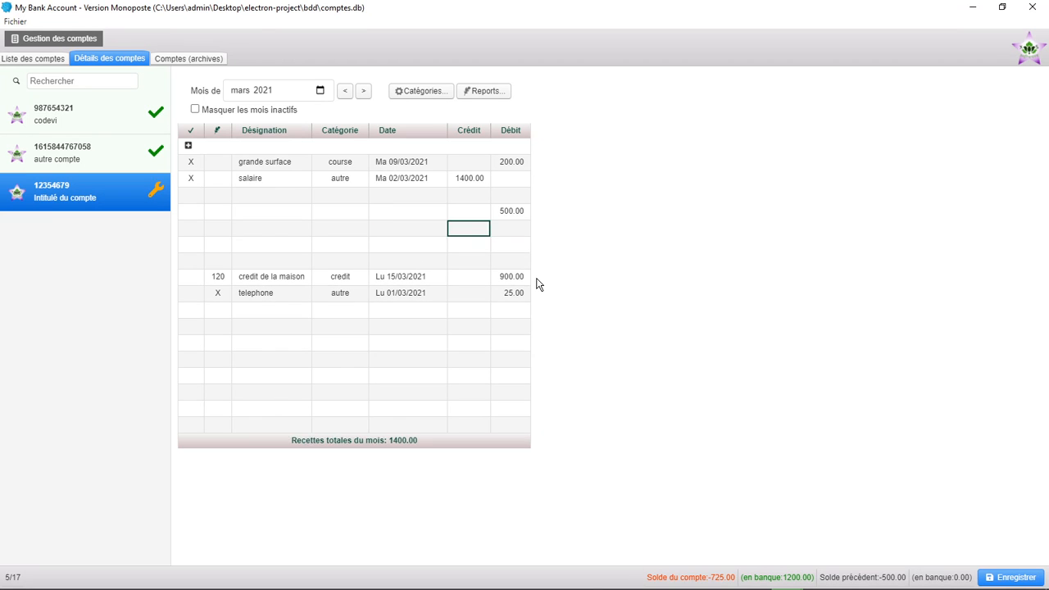
click(522, 212)
key(Delete)
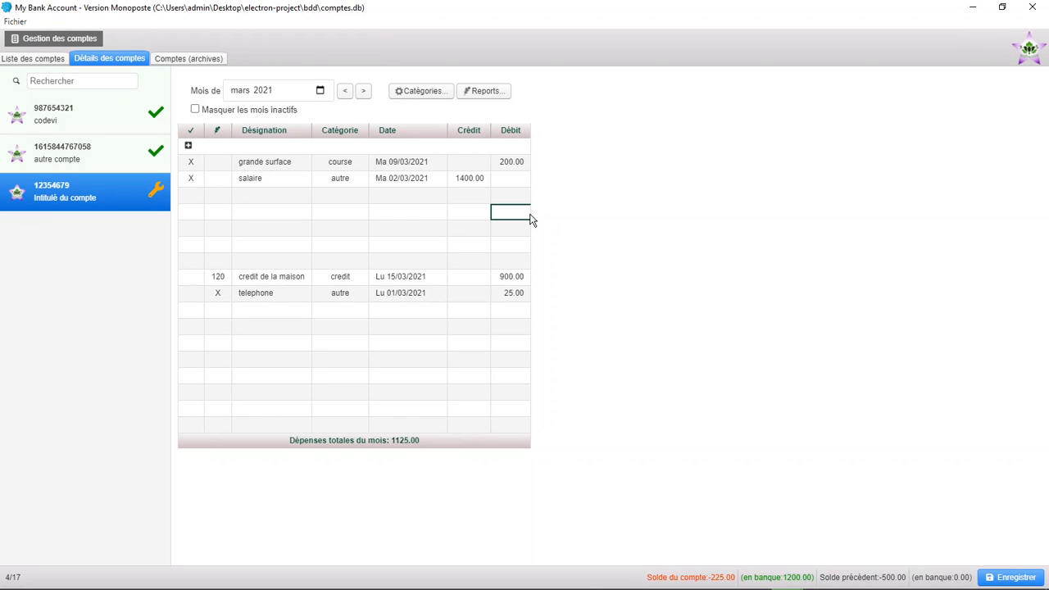
Enter a credit of 500 in the fourth row of March 2021
click(479, 218)
text(500)
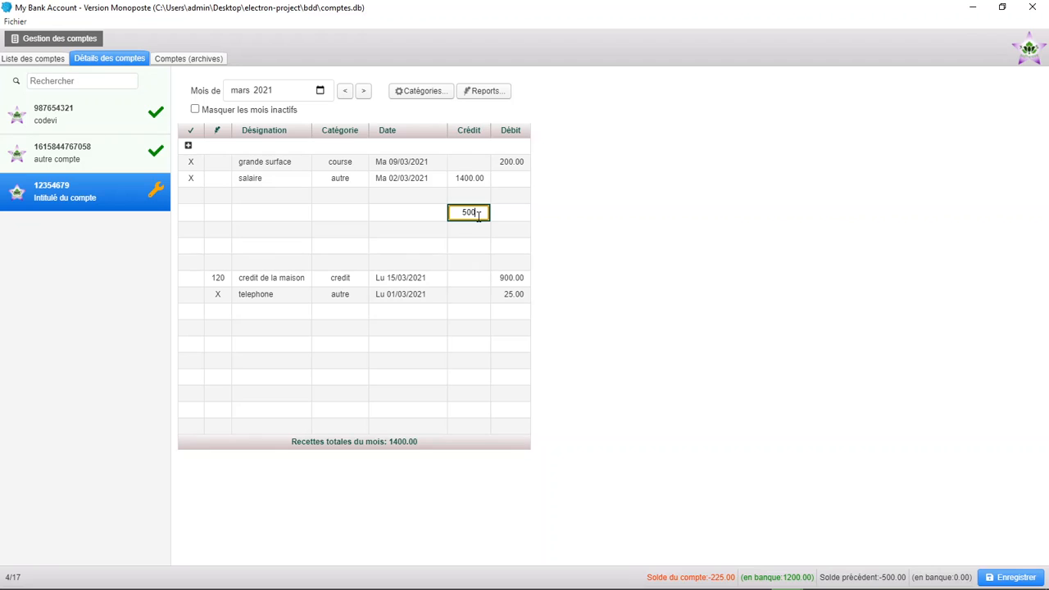
key(Return)
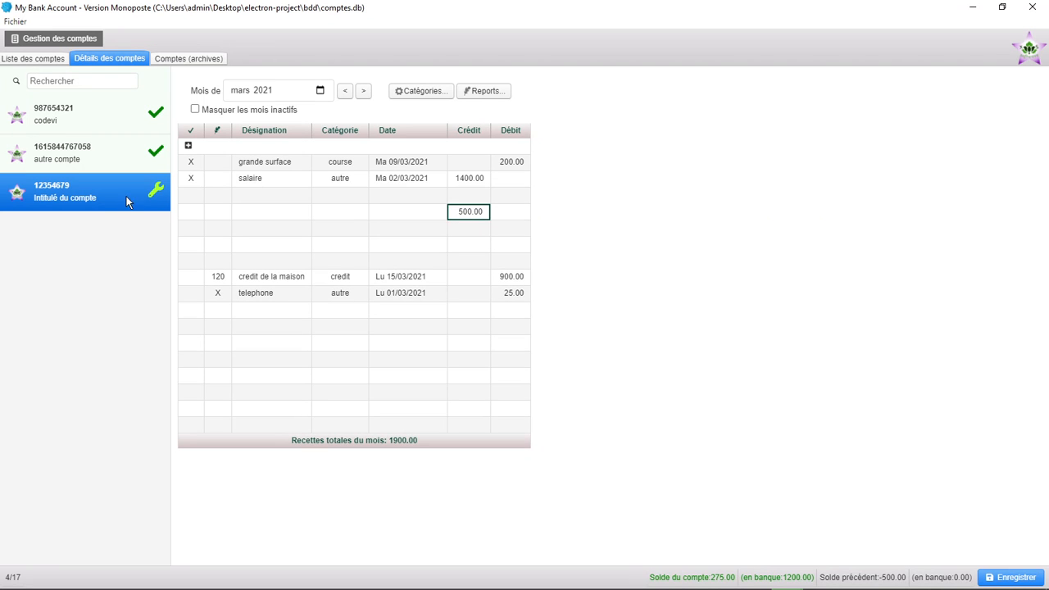
click(216, 212)
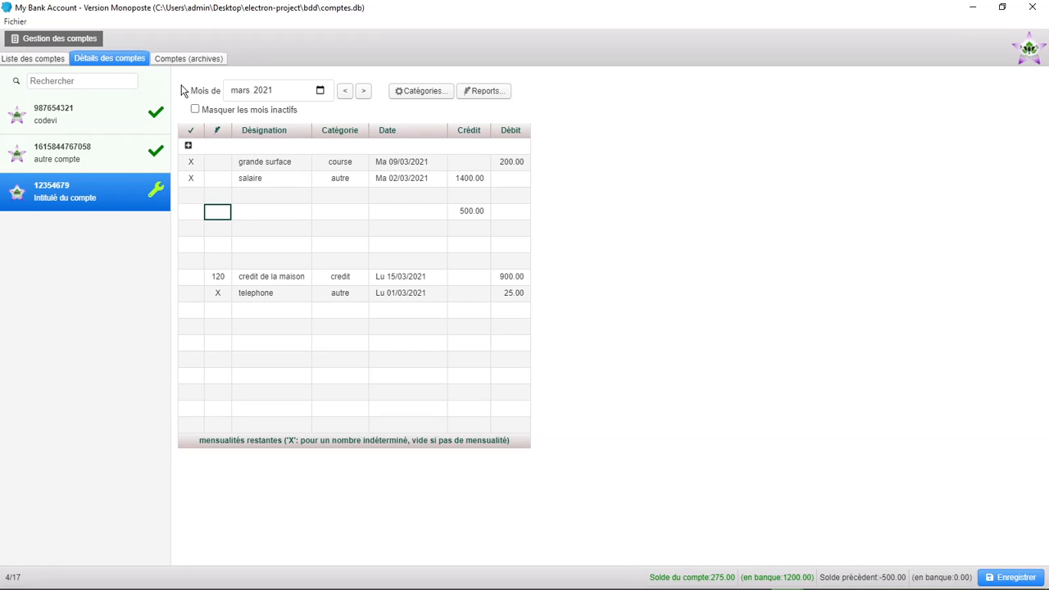
Review the print and export options, save the database changes and close the database
click(16, 22)
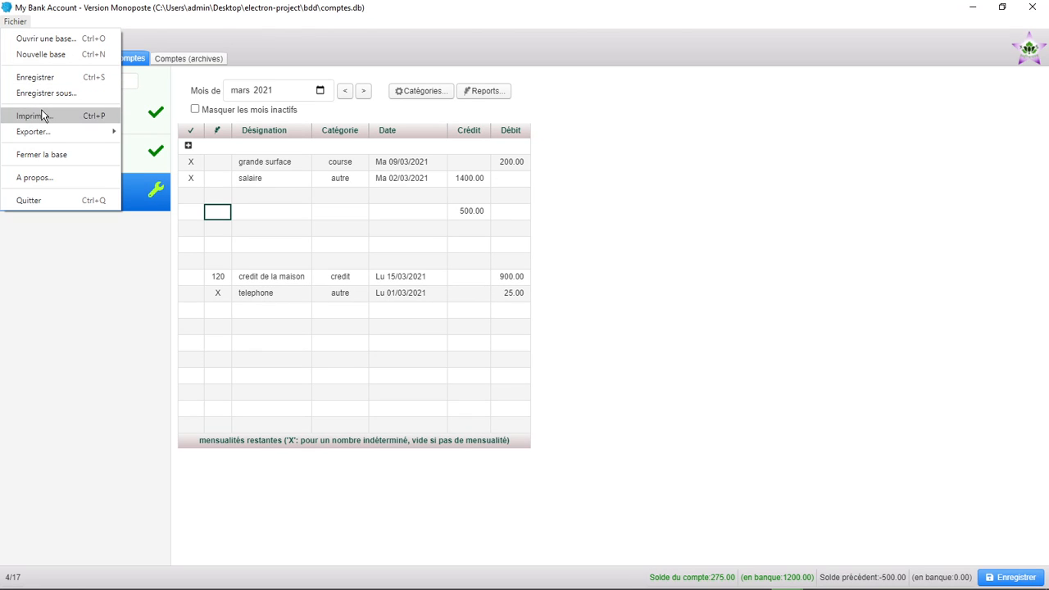
mouse_move(47, 132)
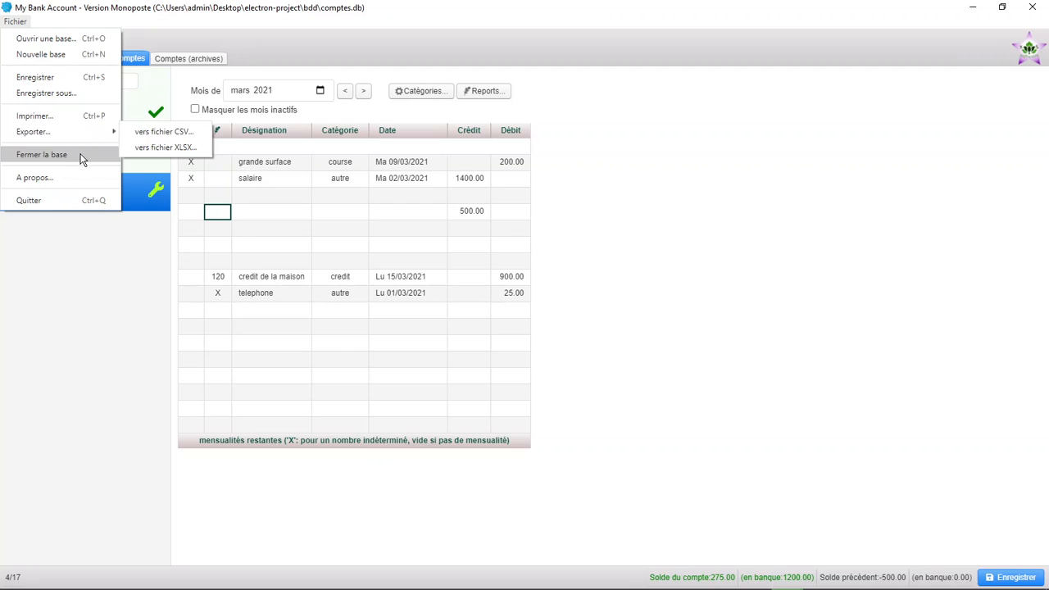
click(72, 79)
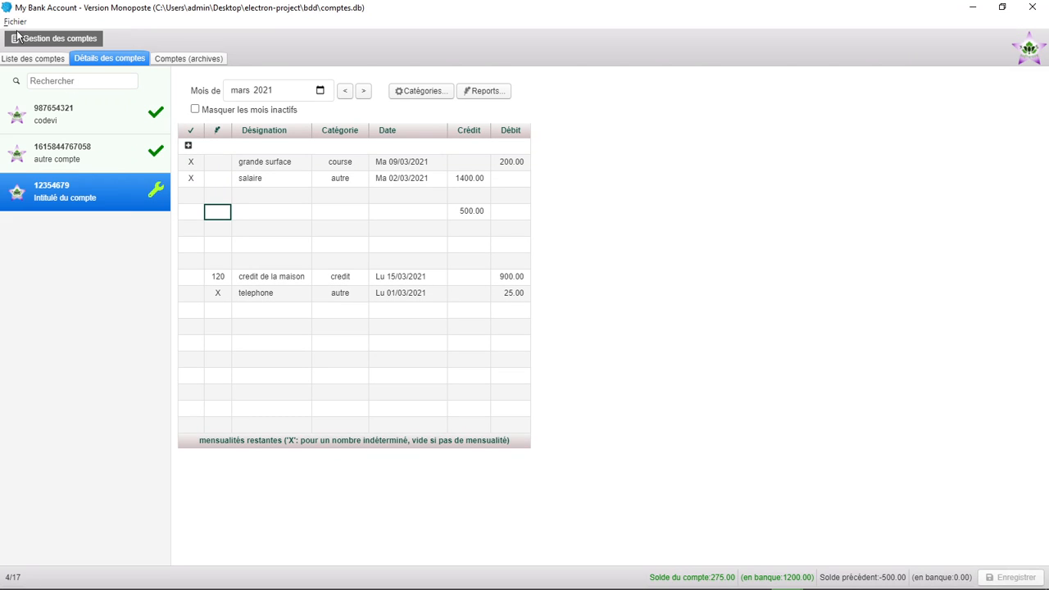
click(15, 22)
click(55, 153)
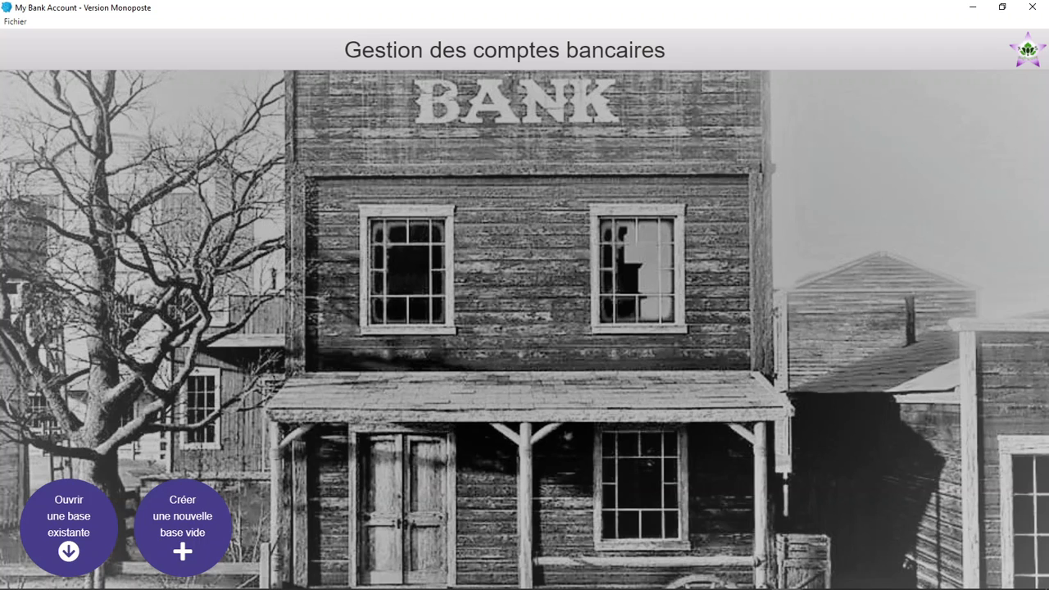
Open the program's about and licence information and highlight the wcode line
click(16, 23)
click(25, 179)
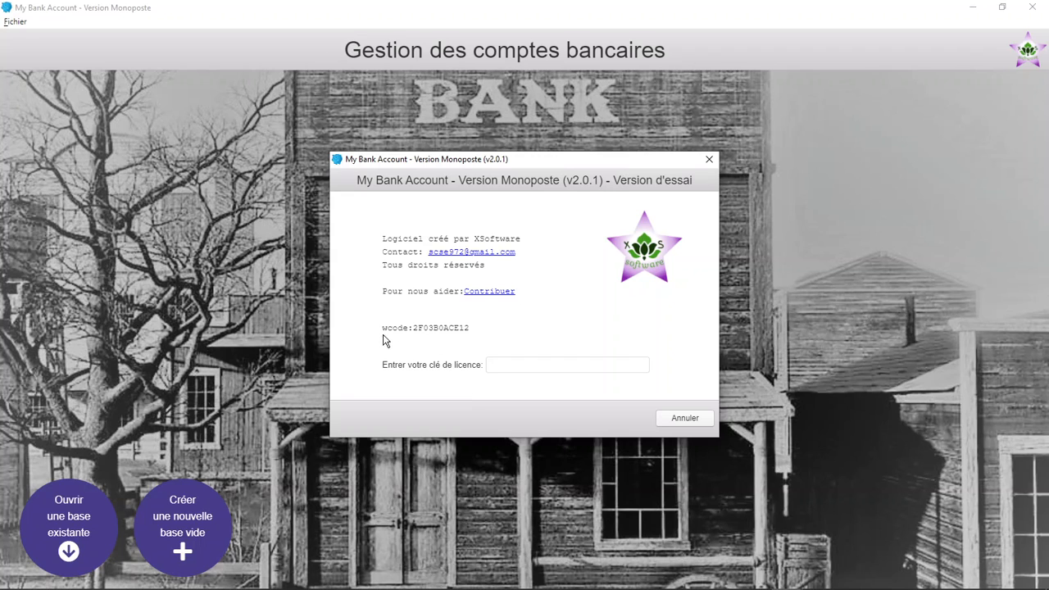
drag(474, 334, 383, 338)
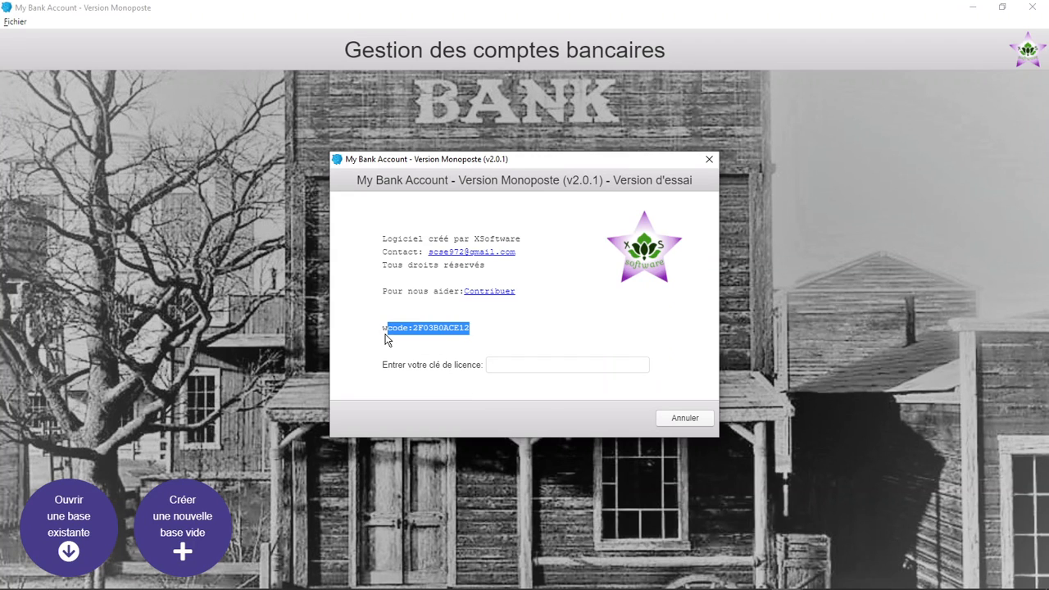